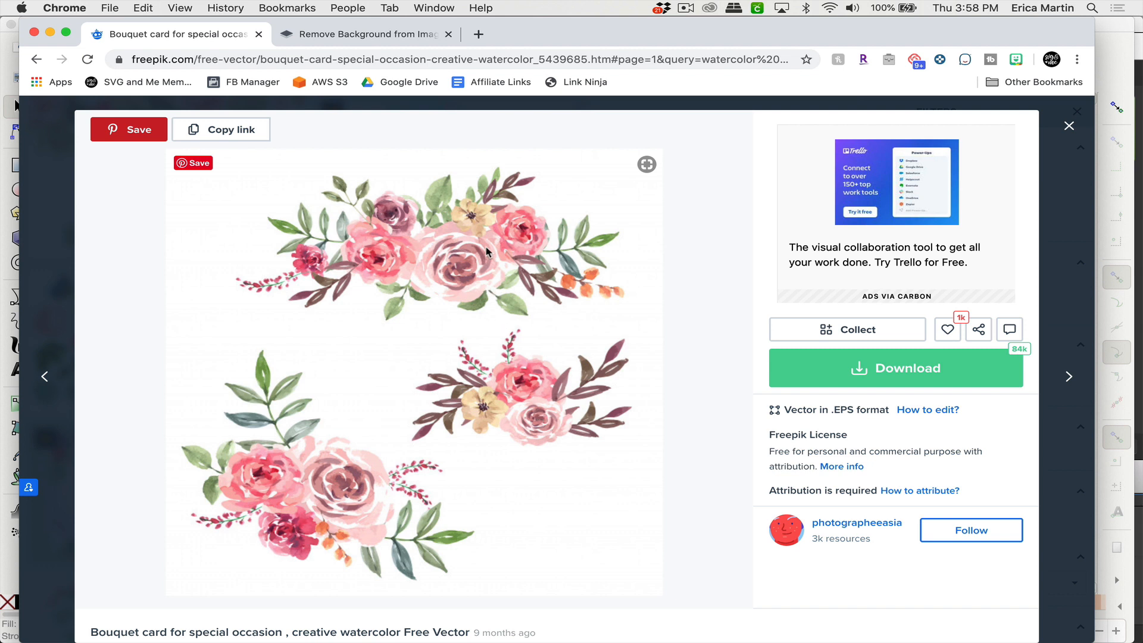
# Step: Copy the image address of the watercolor bouquet picture on the Freepik page
pyautogui.click(885, 360)
pyautogui.rightClick(434, 245)
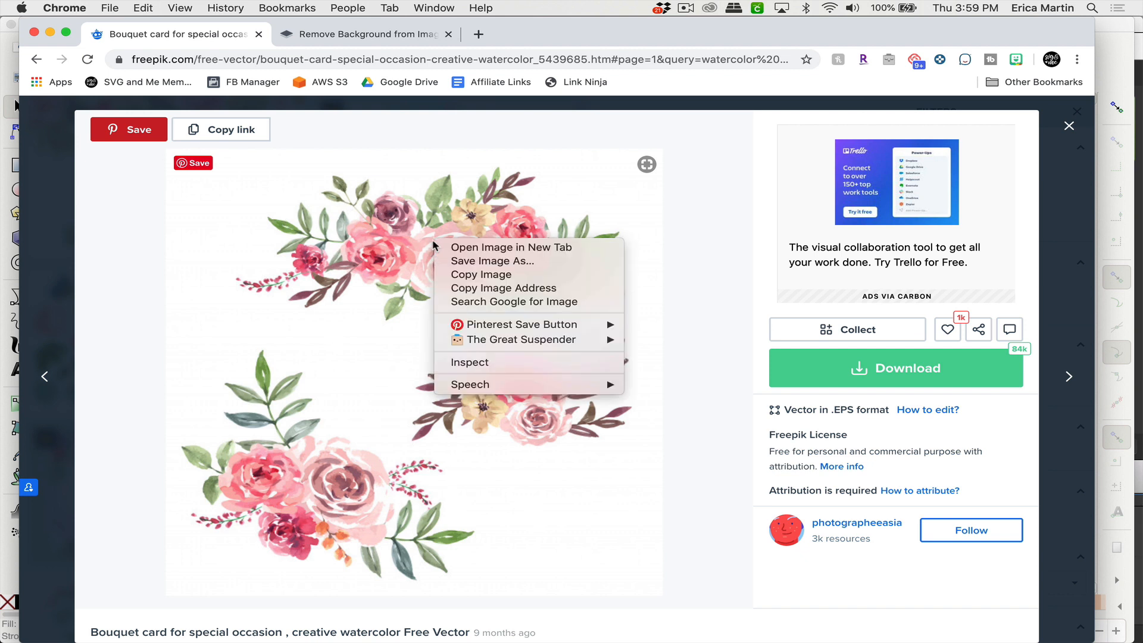
pyautogui.click(465, 288)
# Step: Switch to the remove.bg page and submit the copied bouquet image URL for background removal
pyautogui.click(334, 34)
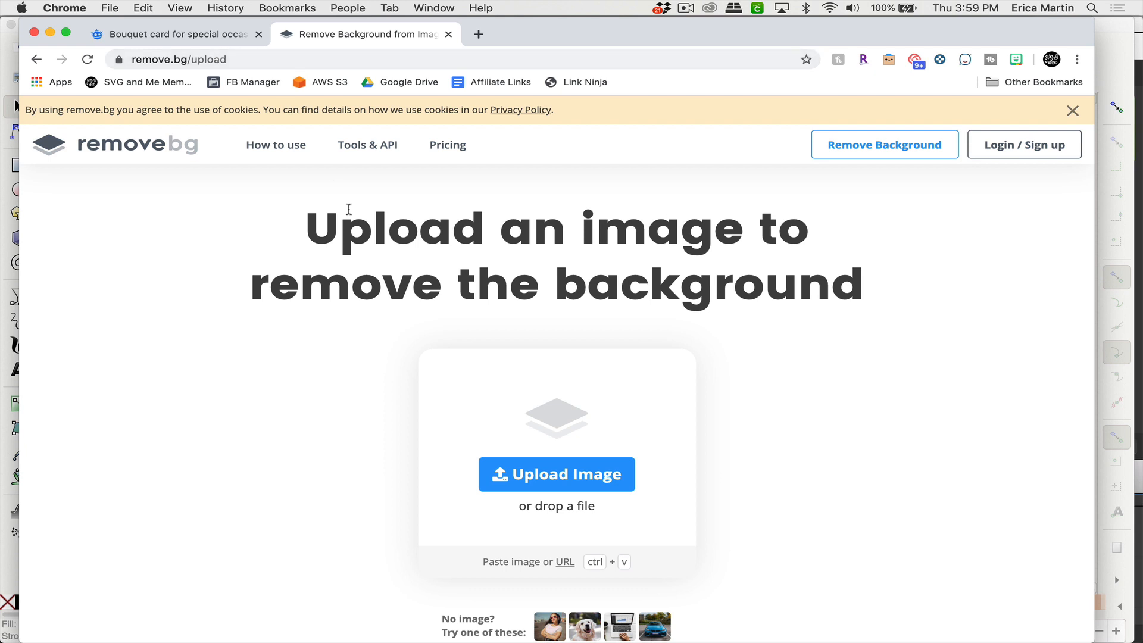
pyautogui.scroll(-2, 348, 209)
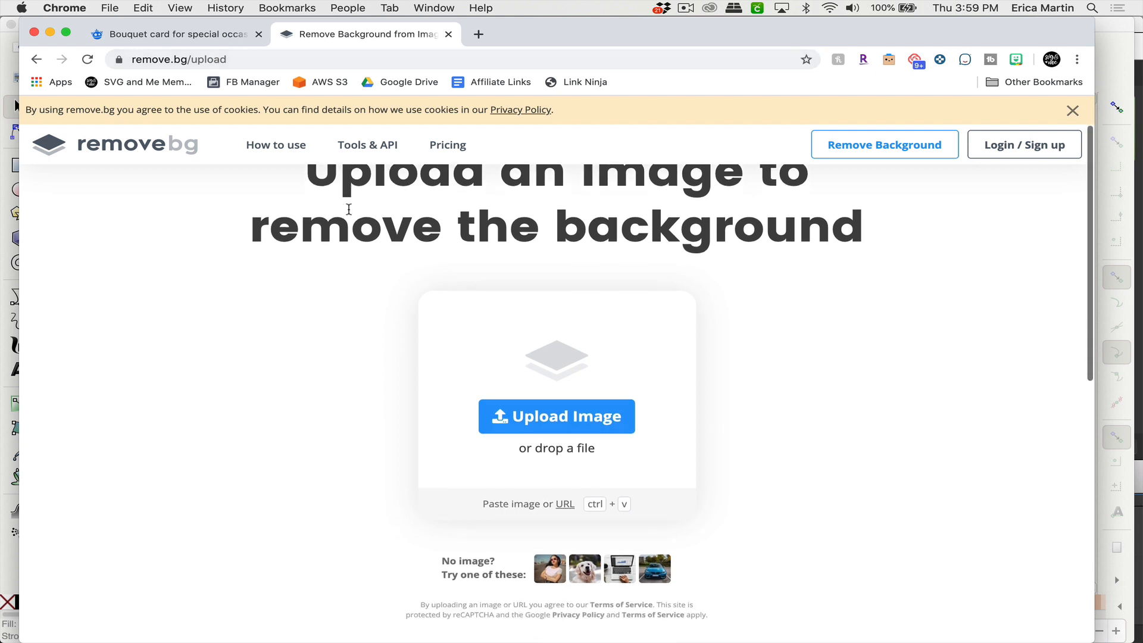
pyautogui.click(565, 506)
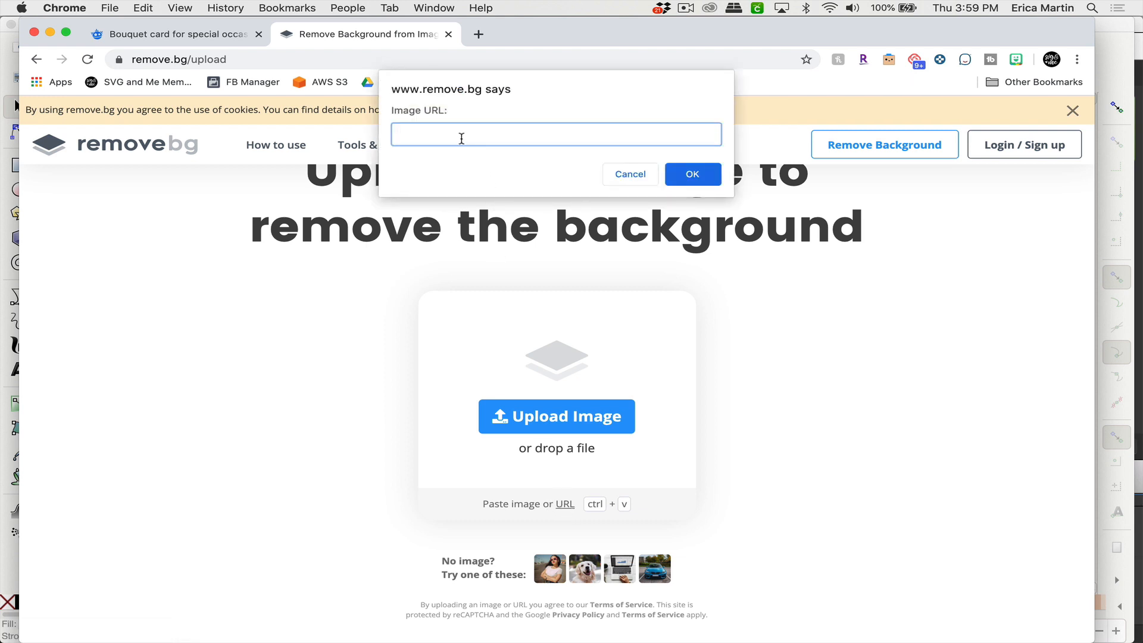
pyautogui.press('super+v')
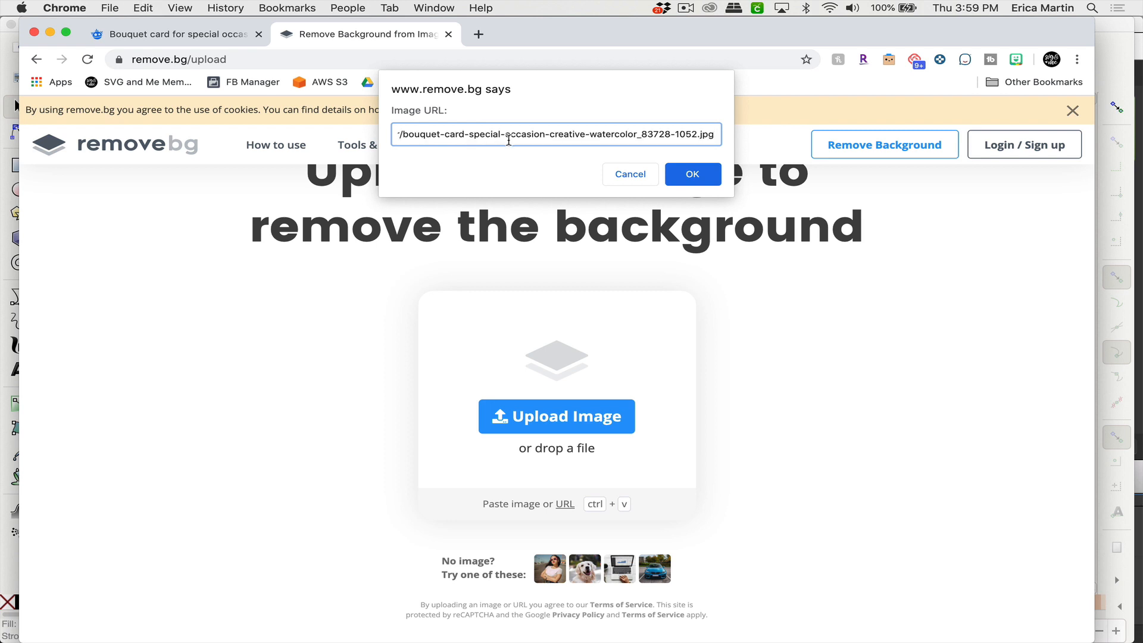
pyautogui.click(695, 178)
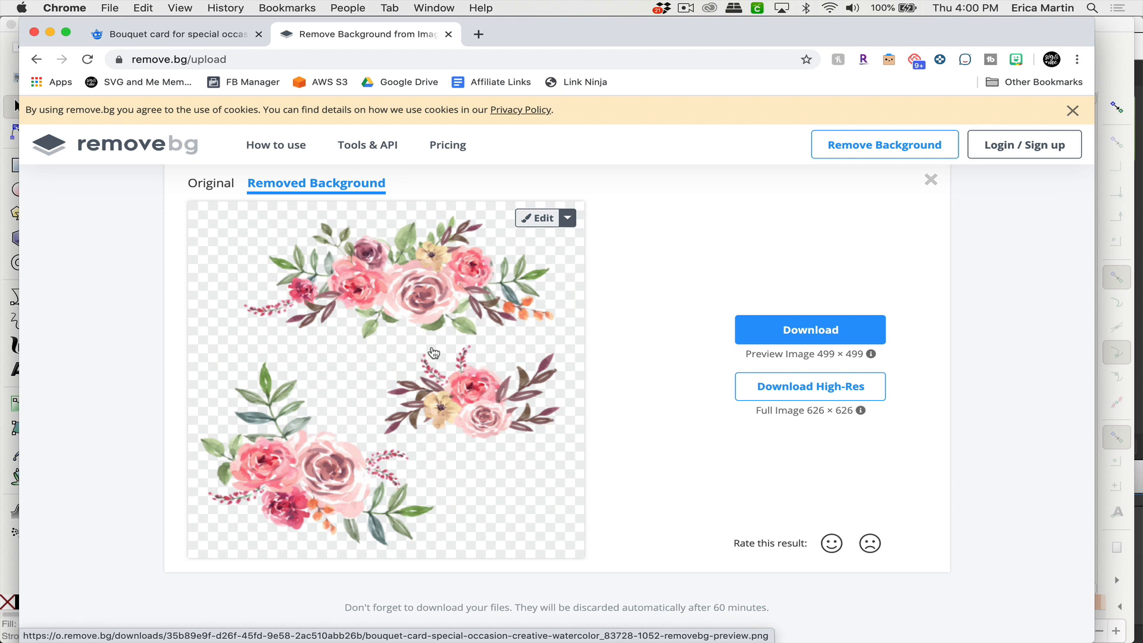
# Step: Copy the background-free bouquet image, switch to Inkscape and paste it near the upper-left area of the document page
pyautogui.rightClick(421, 299)
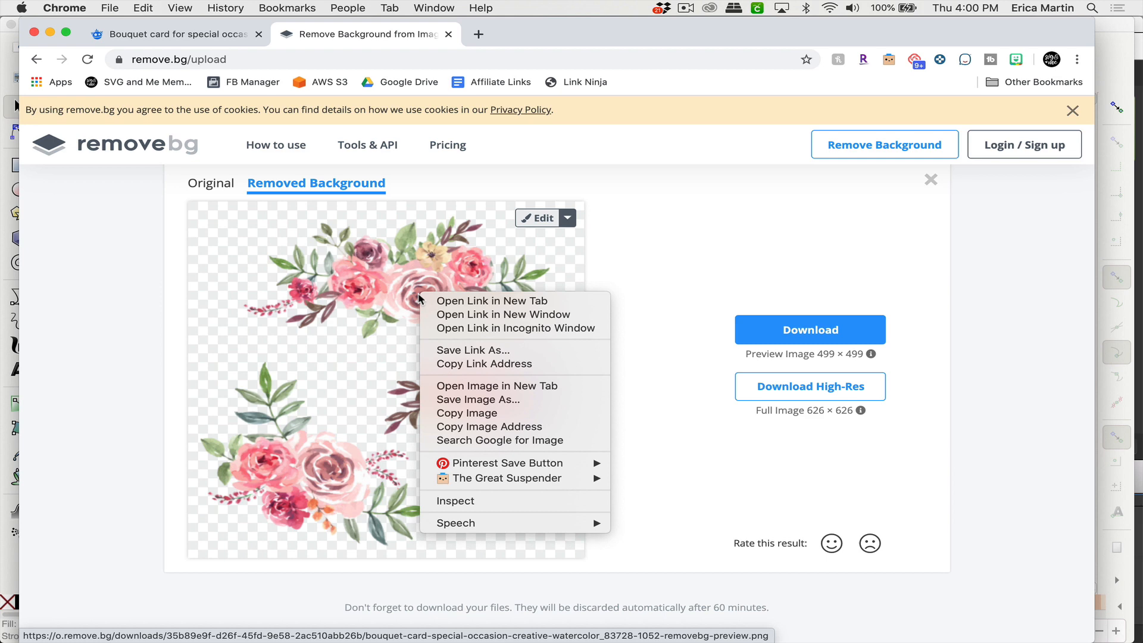
pyautogui.click(483, 409)
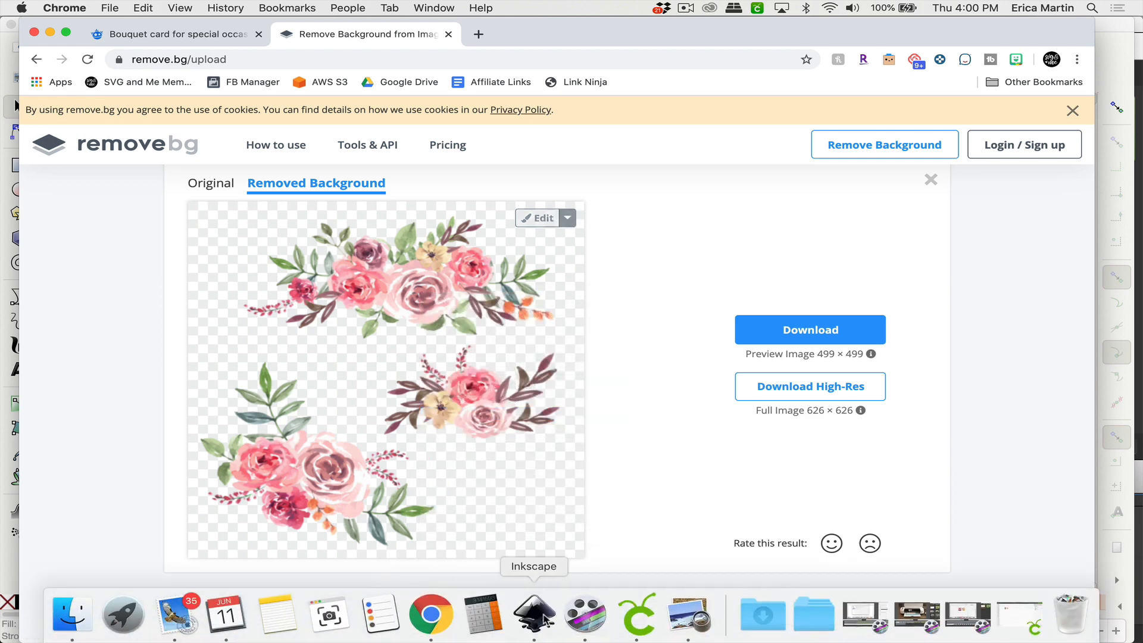
pyautogui.click(533, 622)
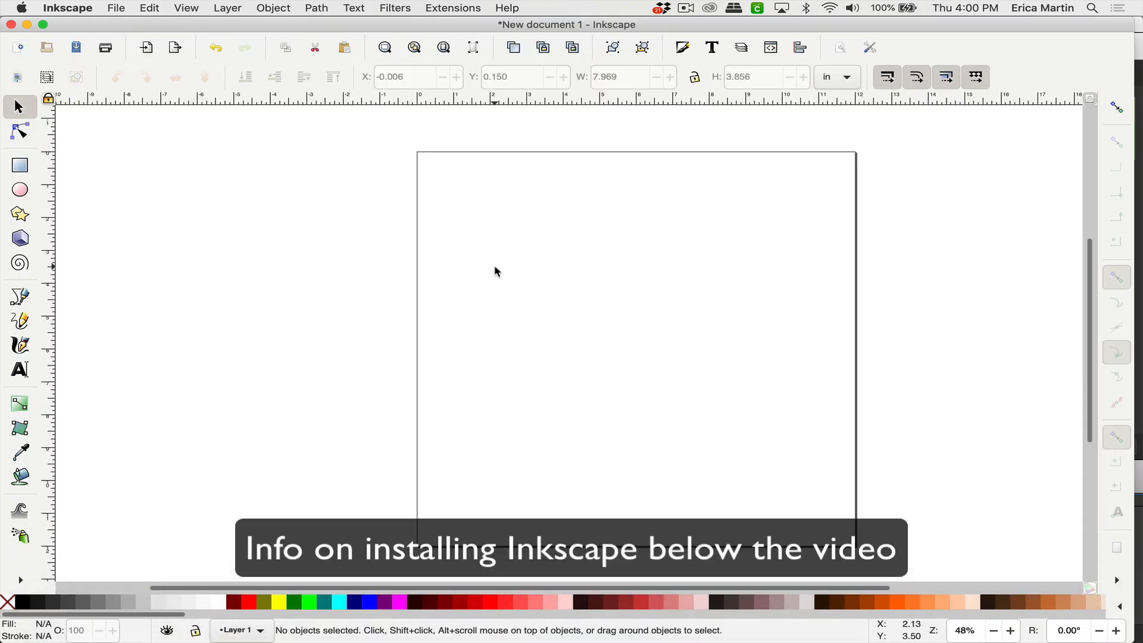
pyautogui.rightClick(497, 271)
pyautogui.click(533, 351)
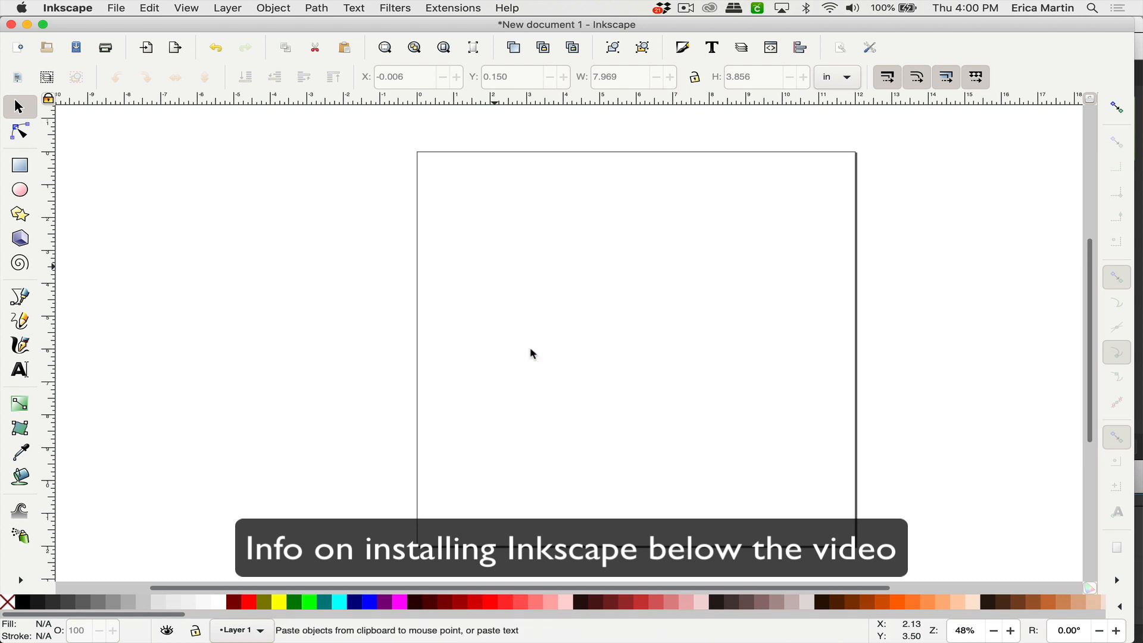
pyautogui.moveTo(546, 313); pyautogui.dragTo(548, 216)
# Step: Examine the three pasted floral bouquets up close, checking the edges of the flowers and leaves
pyautogui.press('+')
pyautogui.press('+')
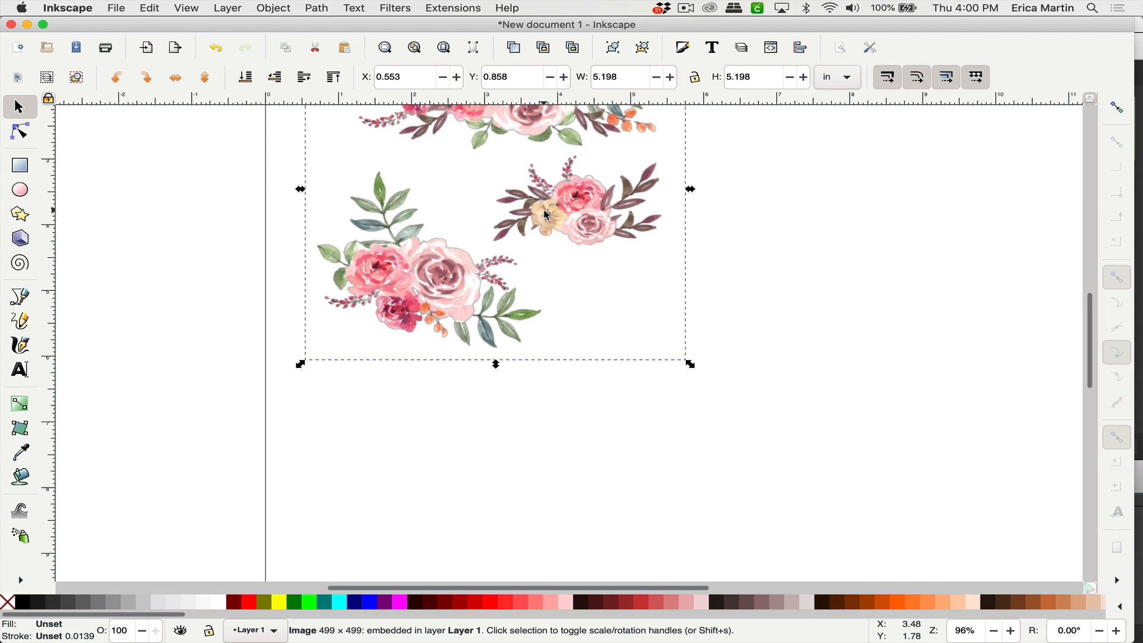
pyautogui.scroll(5, 548, 216)
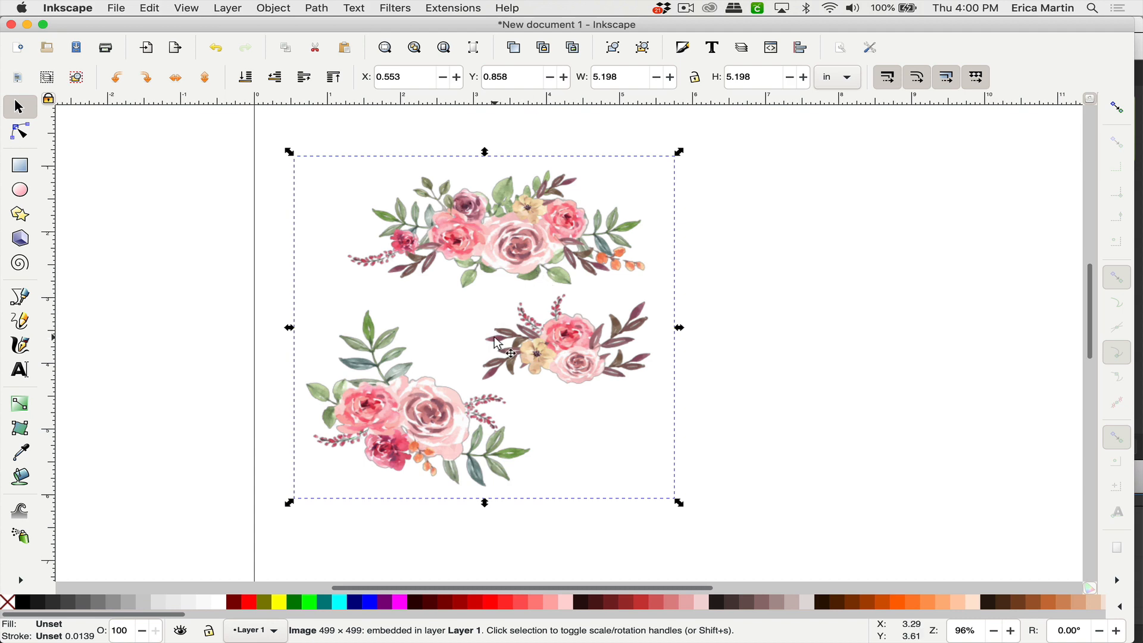
pyautogui.scroll(1, 454, 282)
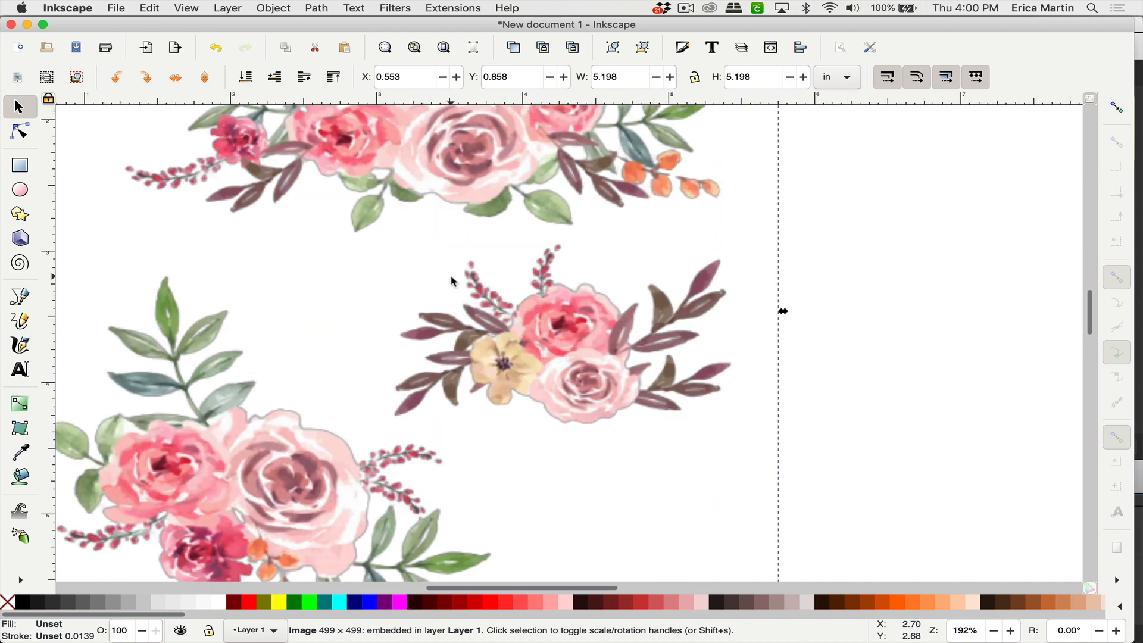
pyautogui.scroll(1, 255, 238)
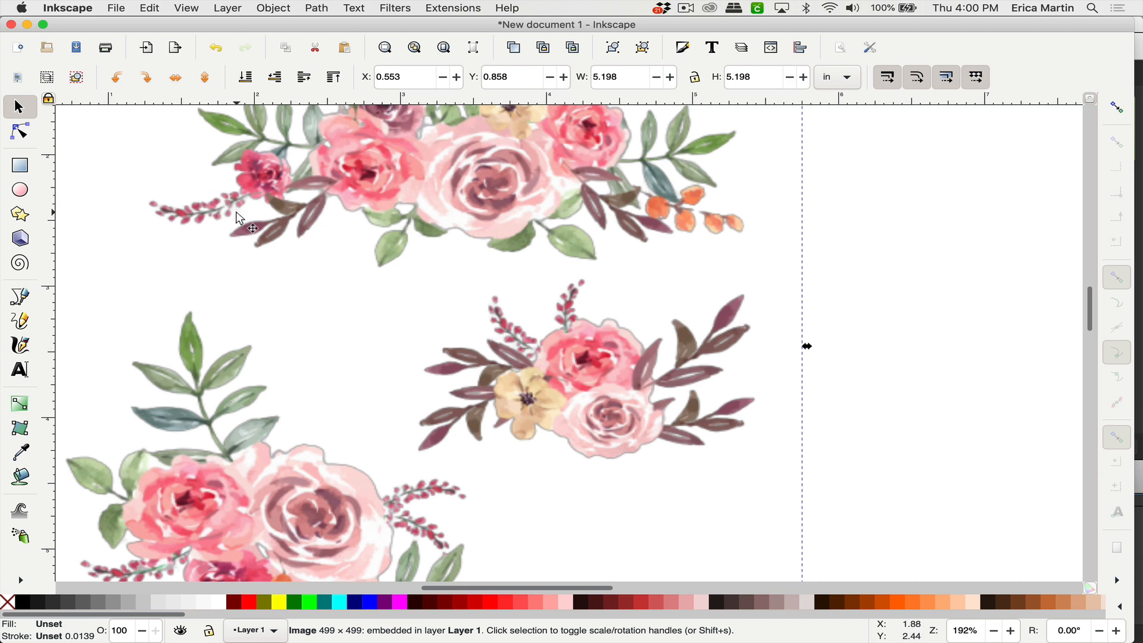
pyautogui.scroll(4, 237, 217)
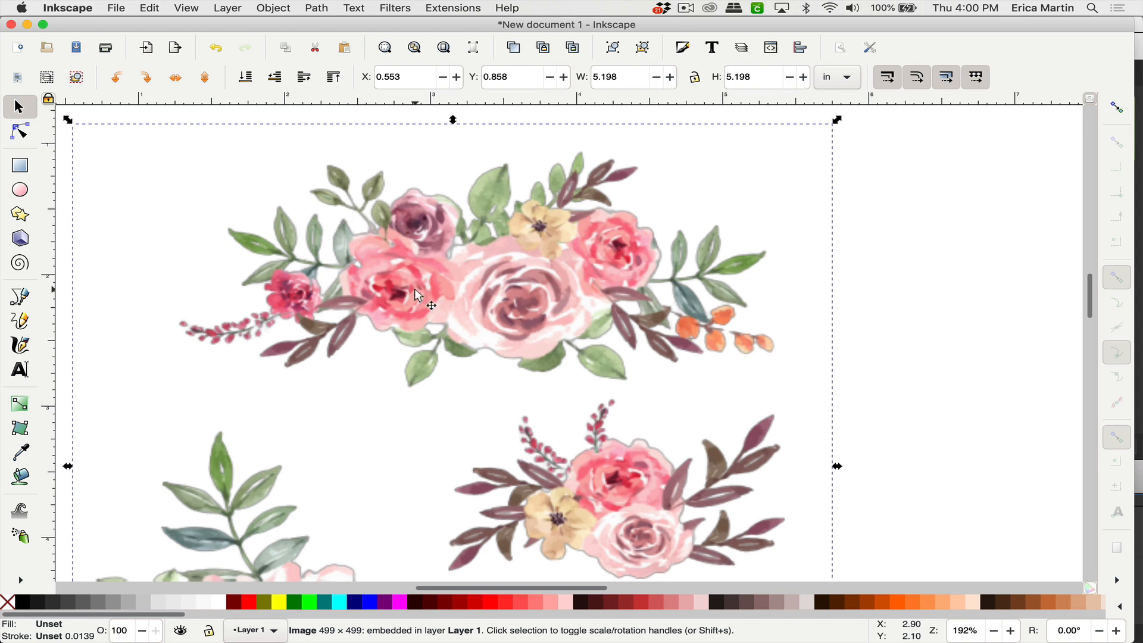
pyautogui.scroll(-2, 419, 296)
pyautogui.hscroll(1, 418, 296)
pyautogui.scroll(1, 418, 296)
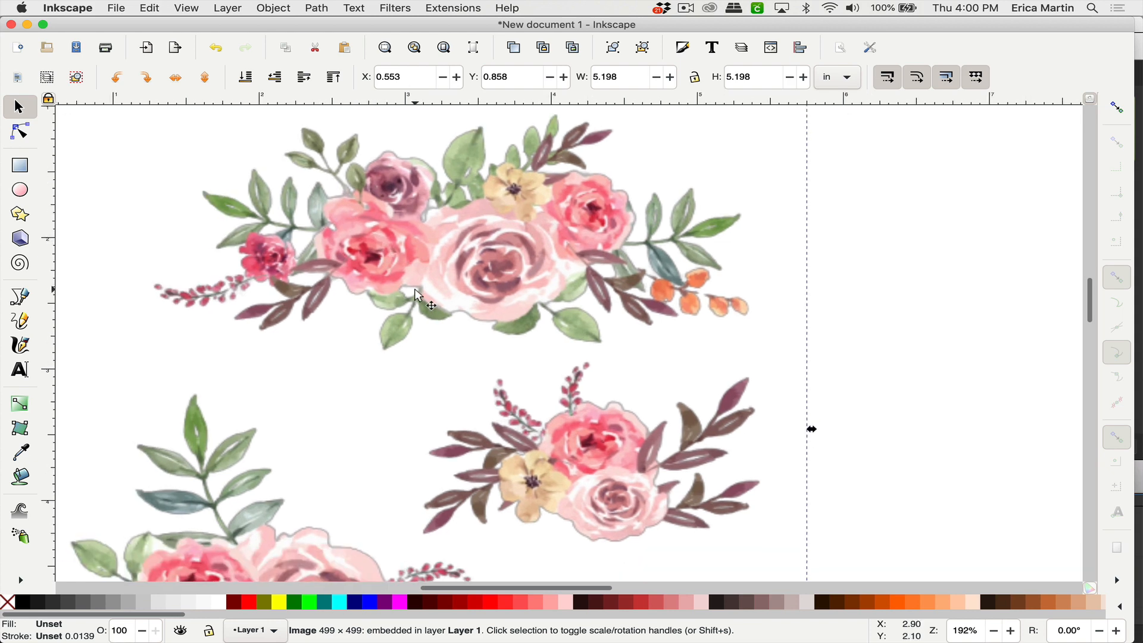
pyautogui.press('-')
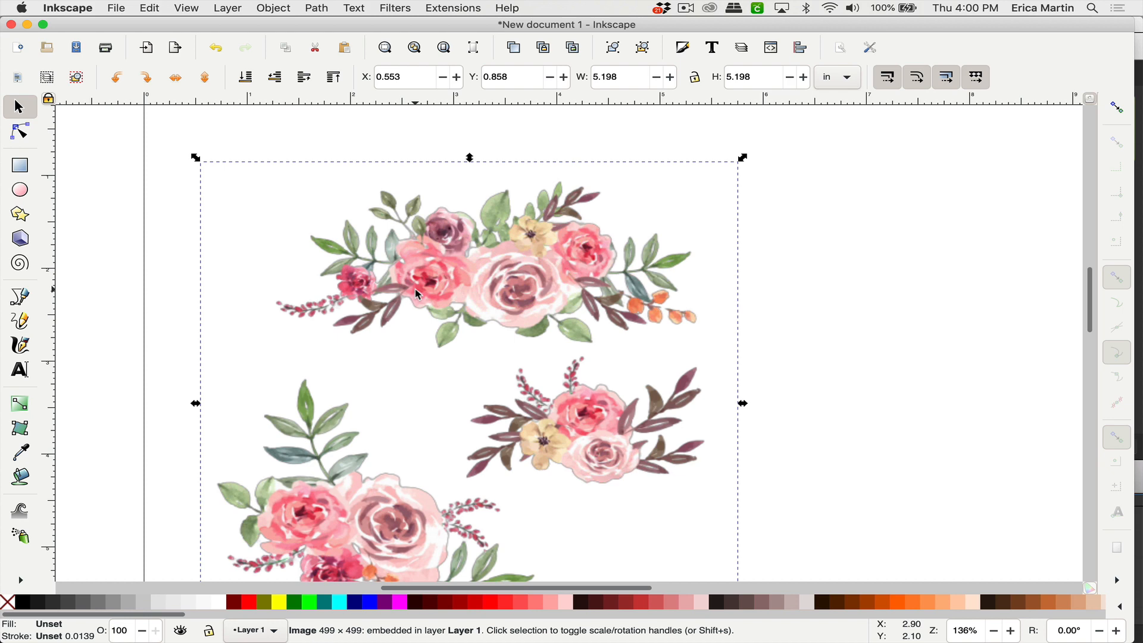
pyautogui.scroll(-2, 446, 361)
pyautogui.hscroll(1, 445, 361)
pyautogui.scroll(-1, 445, 361)
pyautogui.hscroll(1, 445, 362)
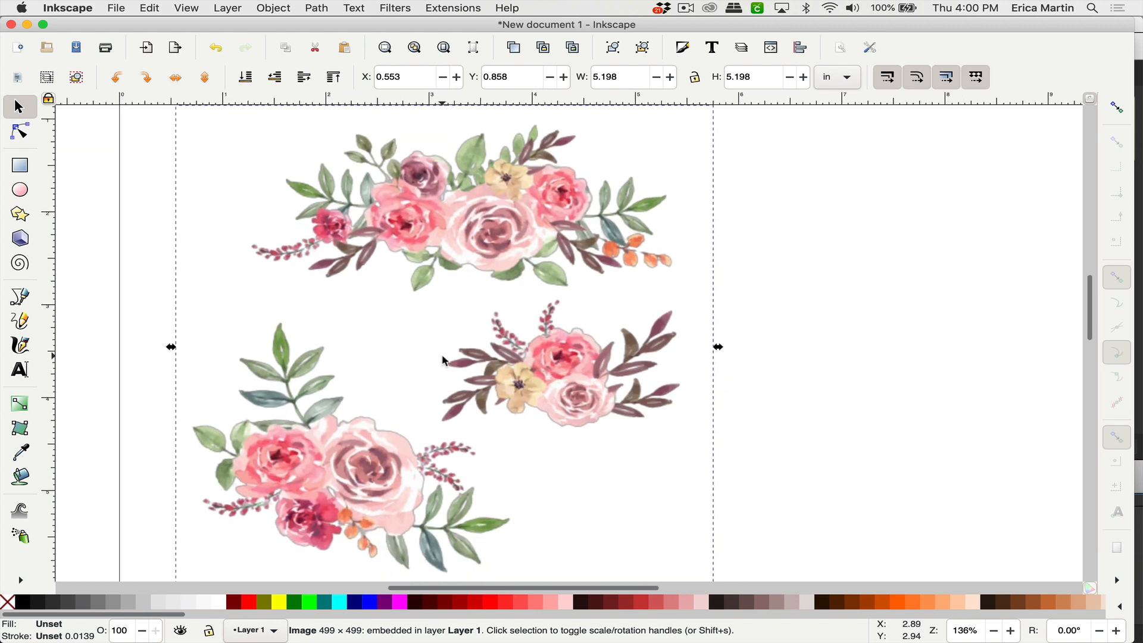
pyautogui.press('-')
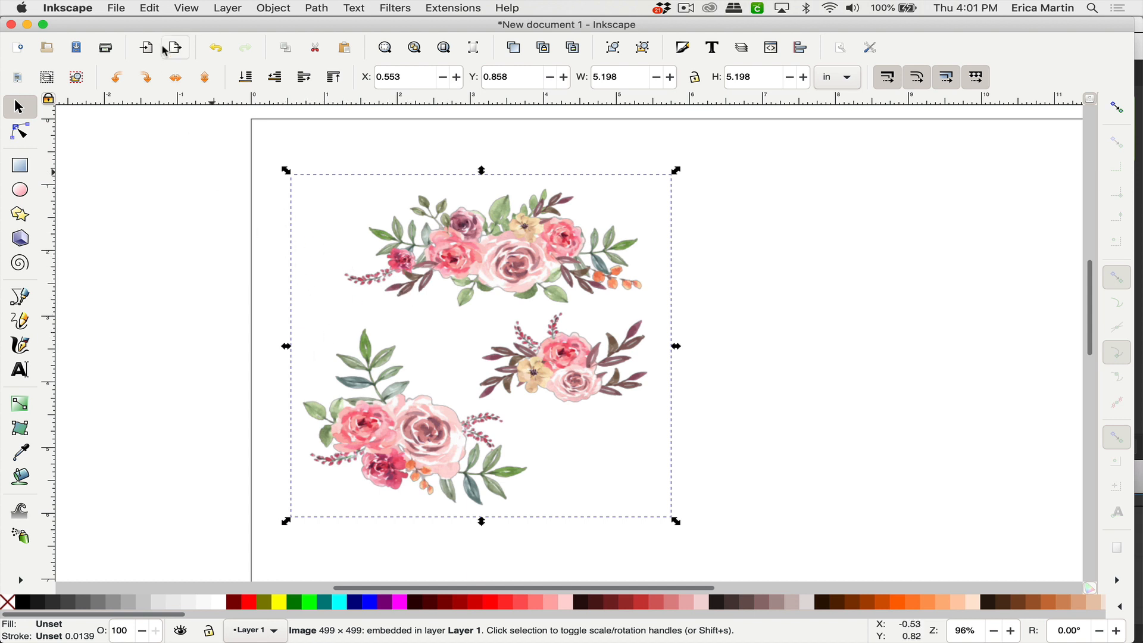
# Step: Turn on the checkerboard background in the document properties and close the dialog
pyautogui.click(116, 9)
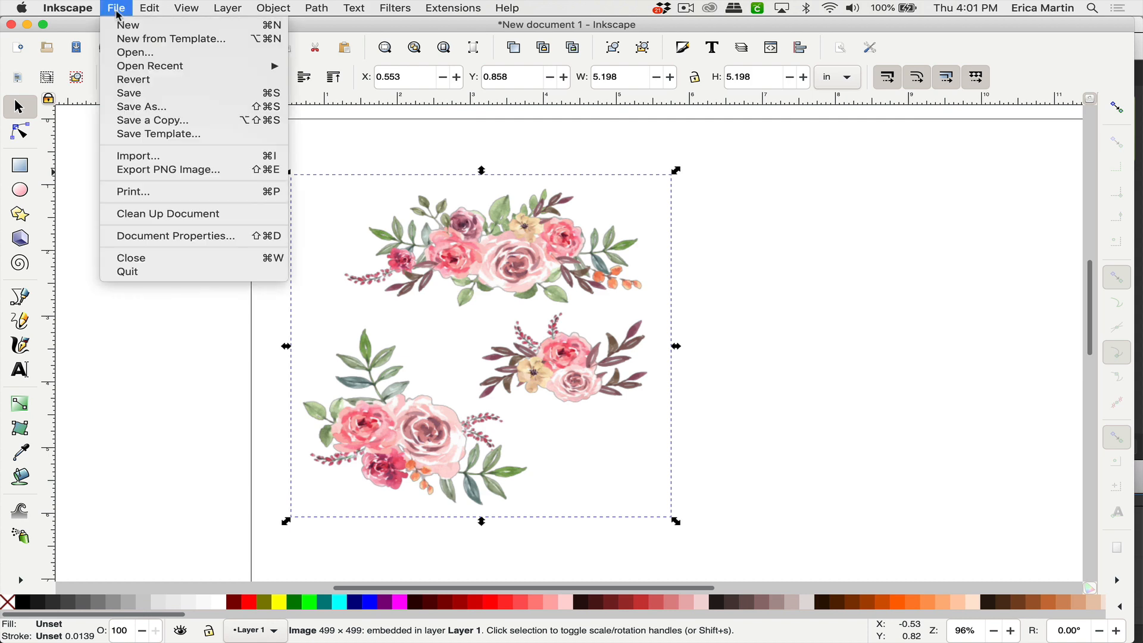
pyautogui.click(156, 236)
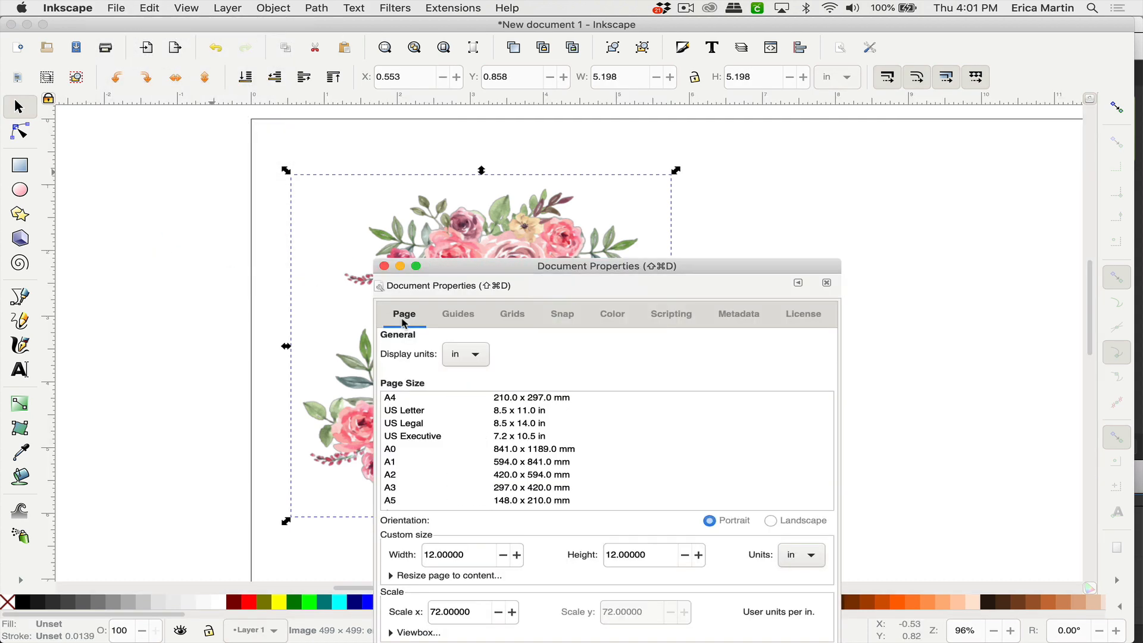
pyautogui.moveTo(432, 272); pyautogui.dragTo(406, 130)
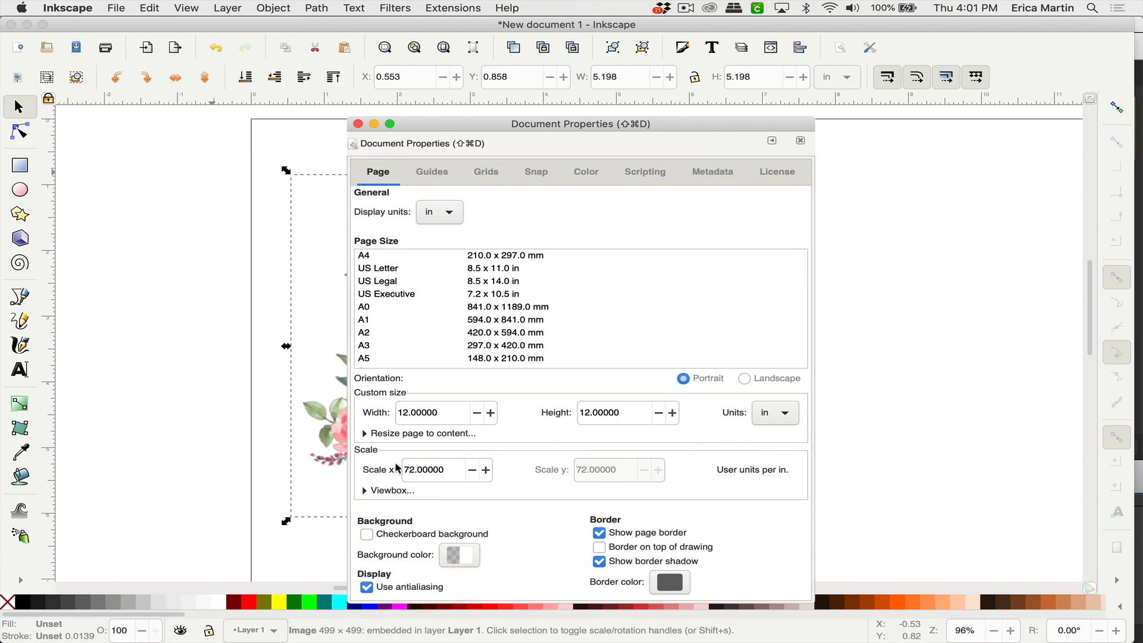
pyautogui.click(368, 537)
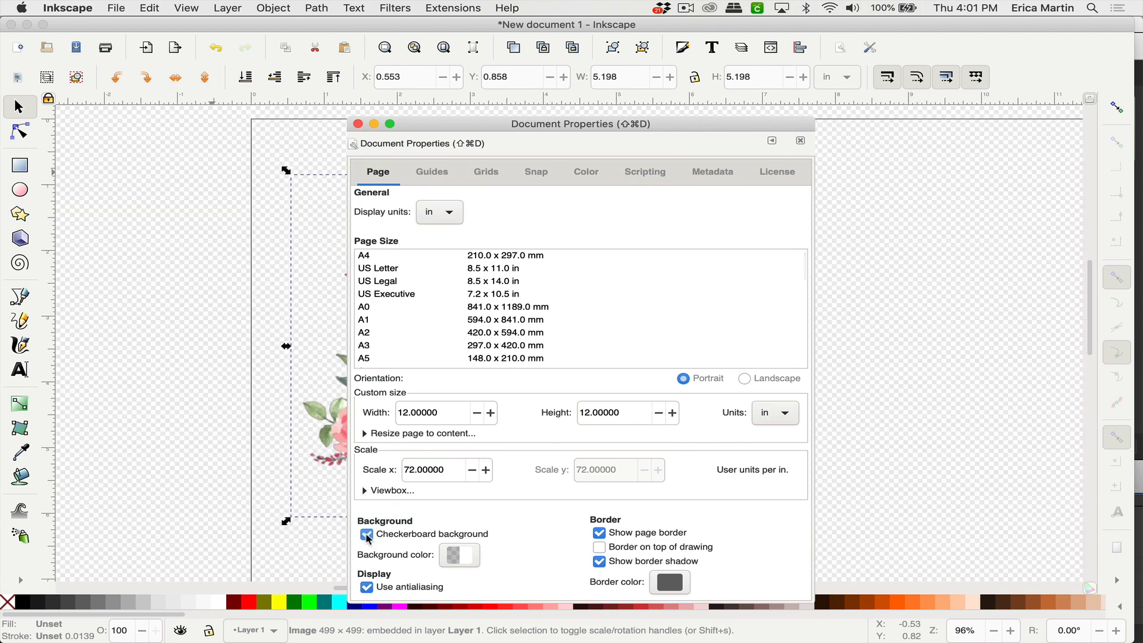
pyautogui.click(359, 123)
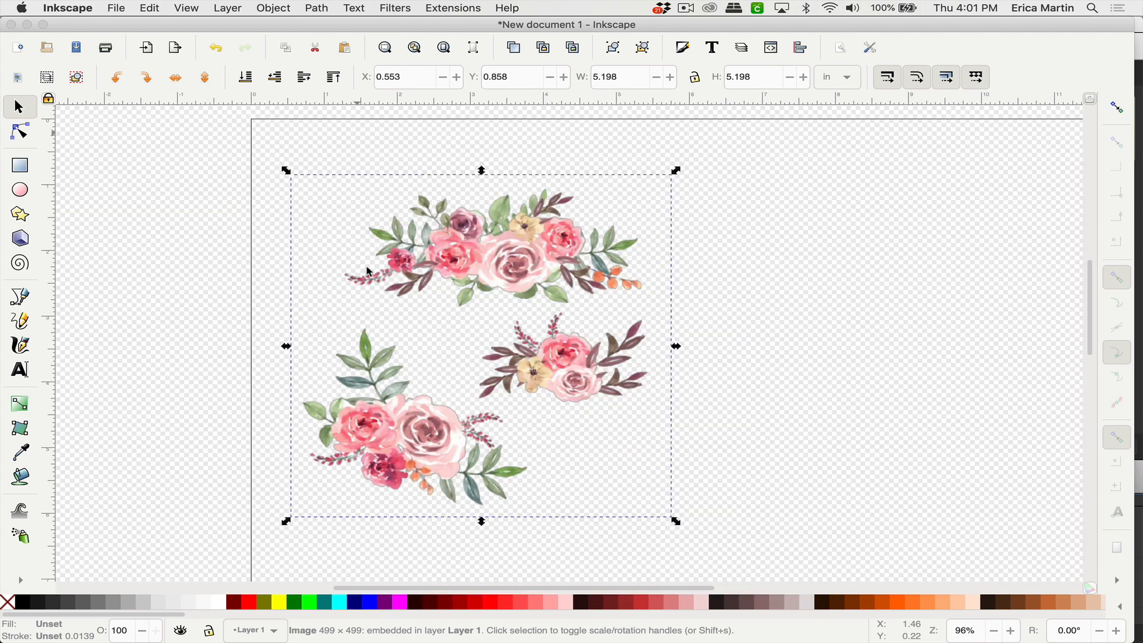
# Step: Nudge the bouquet image slightly and trace it as a single scan using brightness cutoff with threshold 0.950
pyautogui.click(458, 257)
pyautogui.moveTo(441, 236); pyautogui.dragTo(433, 225)
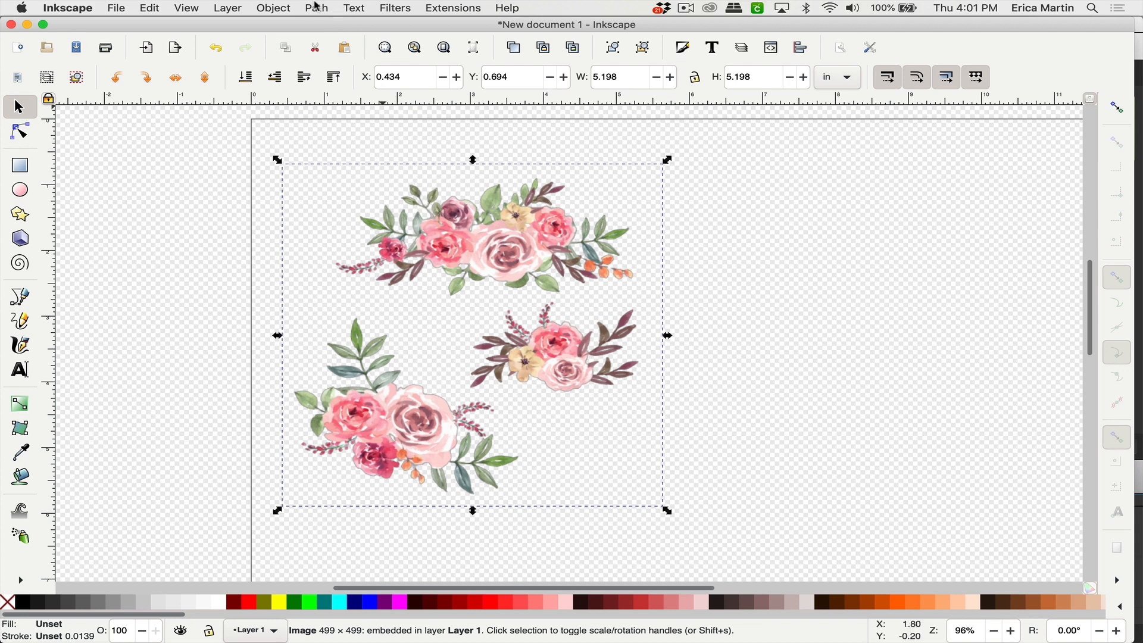
pyautogui.click(316, 7)
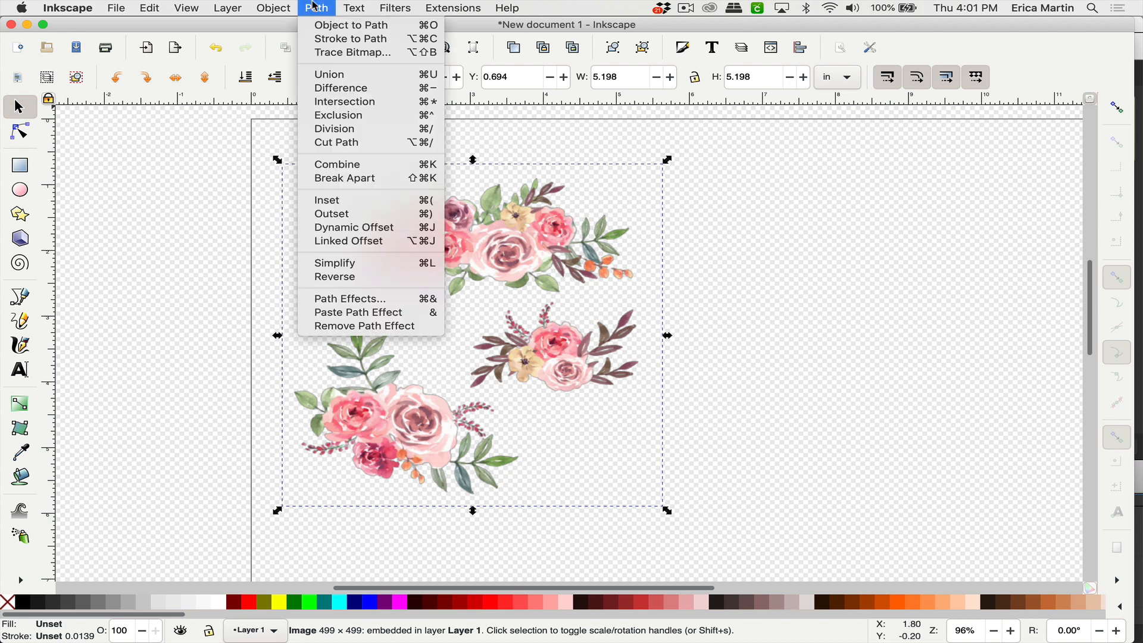
pyautogui.click(331, 54)
pyautogui.moveTo(232, 43); pyautogui.dragTo(896, 115)
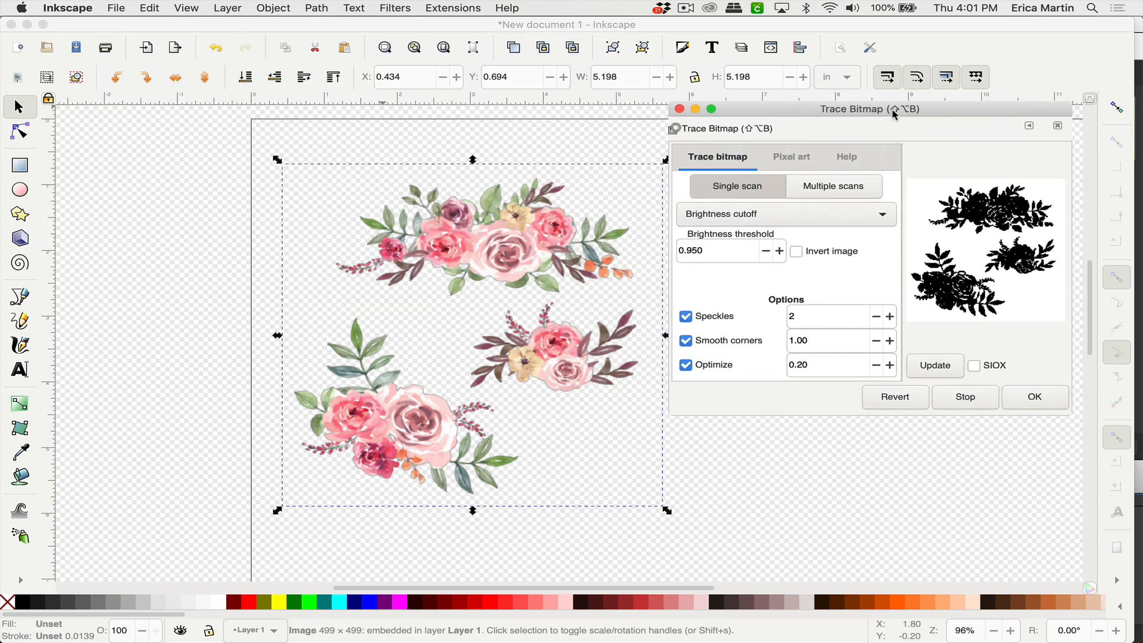
pyautogui.click(716, 216)
pyautogui.click(712, 220)
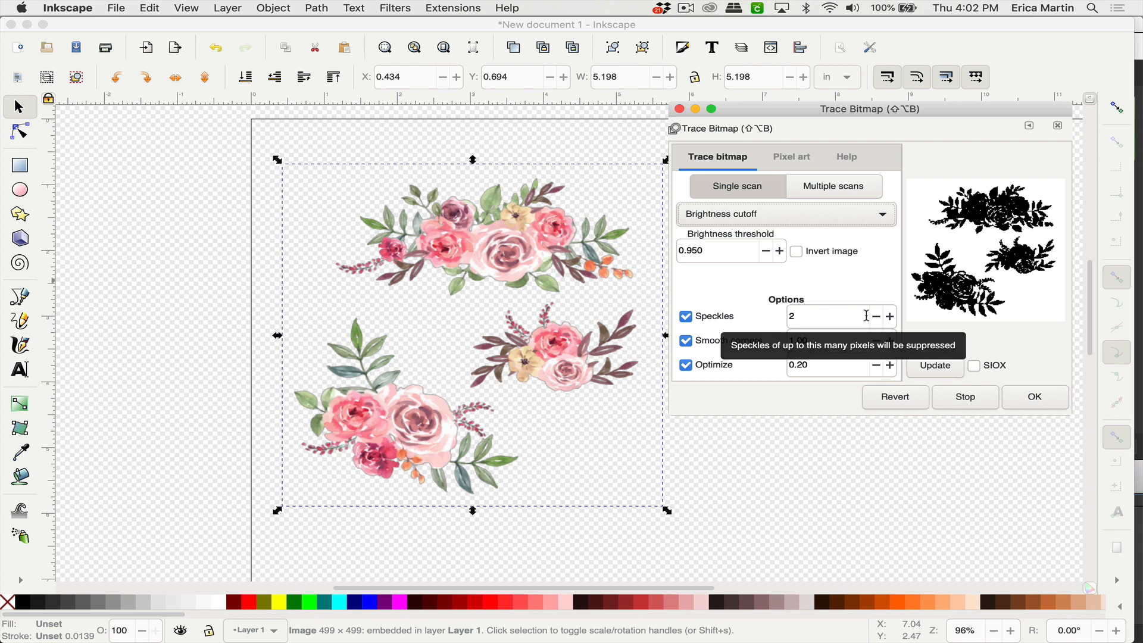
pyautogui.click(1022, 397)
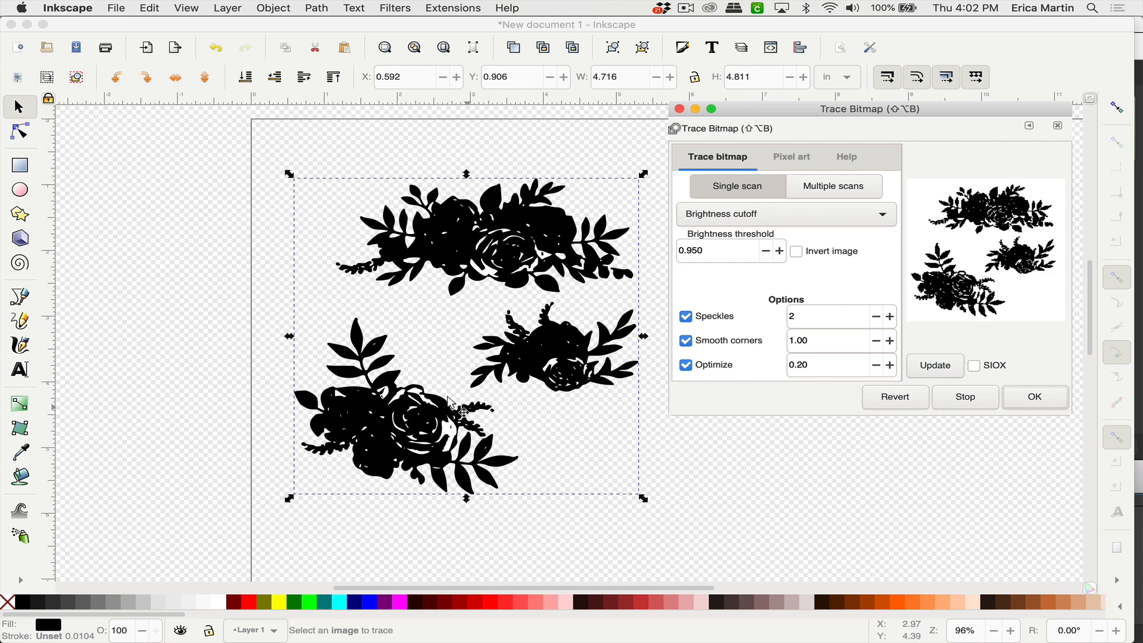
pyautogui.click(680, 110)
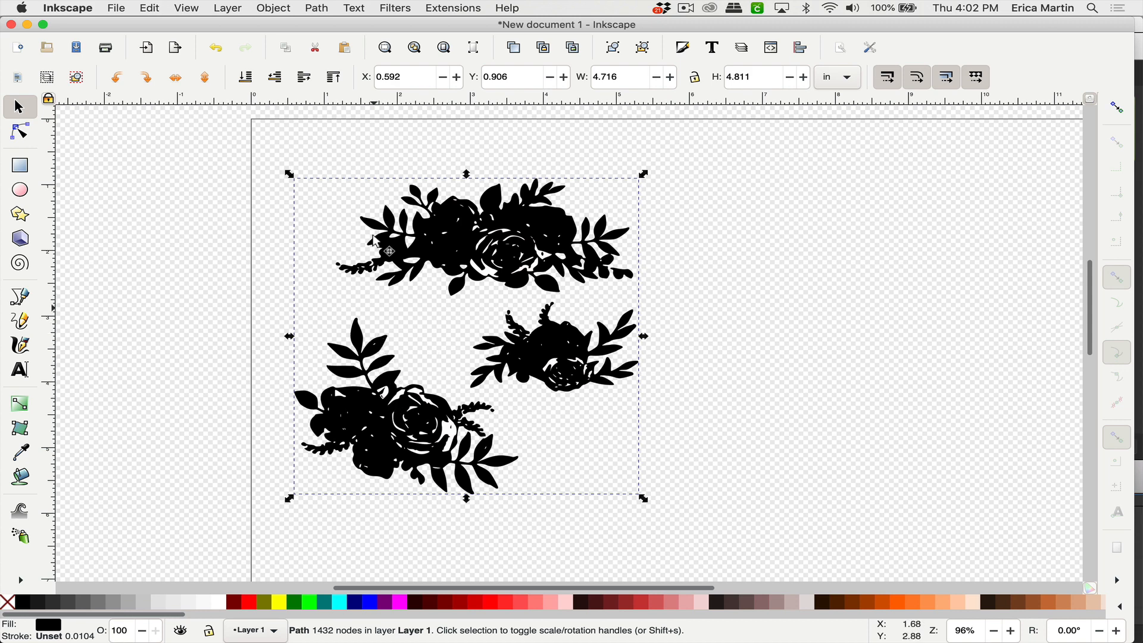
# Step: Apply a dynamic offset to the traced black bouquet path and extend it slightly outward around the flowers
pyautogui.click(318, 9)
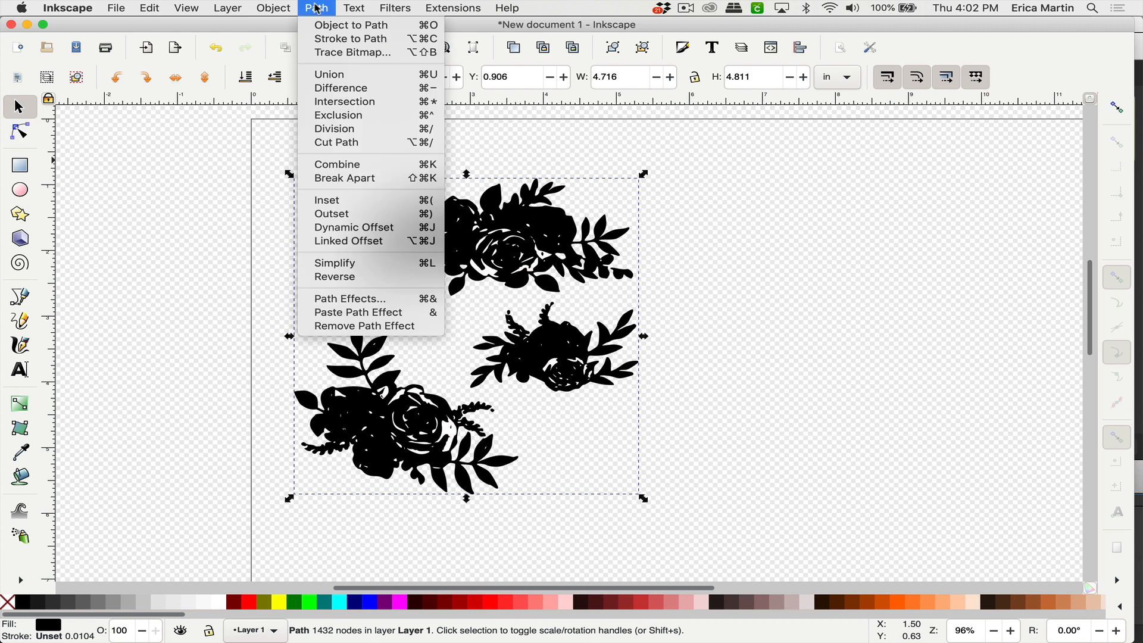
pyautogui.click(353, 231)
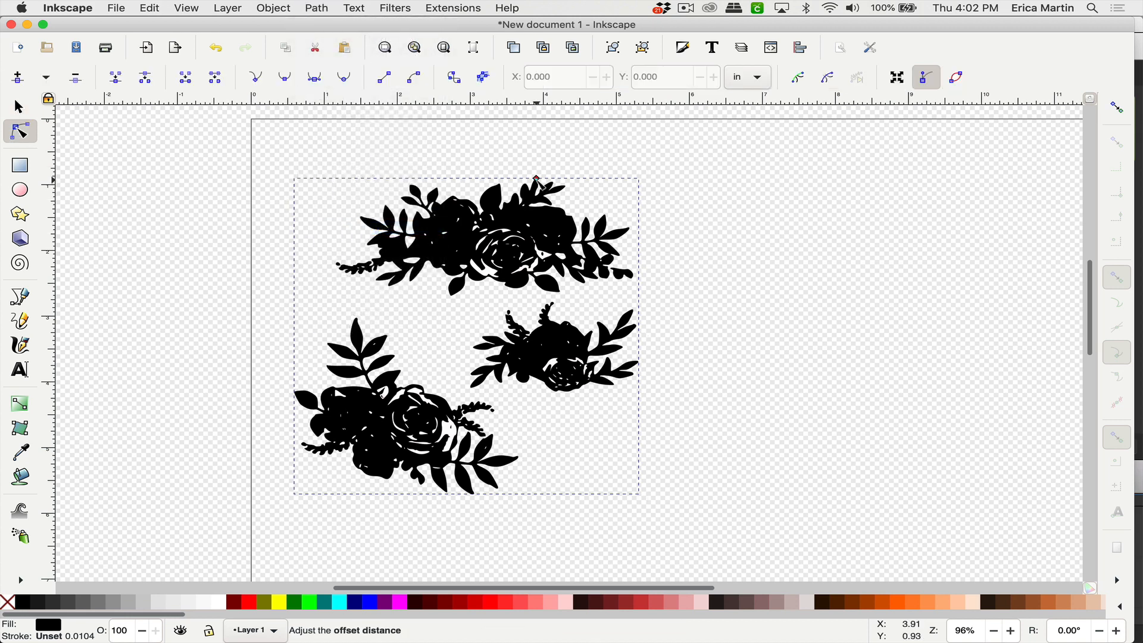
pyautogui.moveTo(536, 179); pyautogui.dragTo(538, 176)
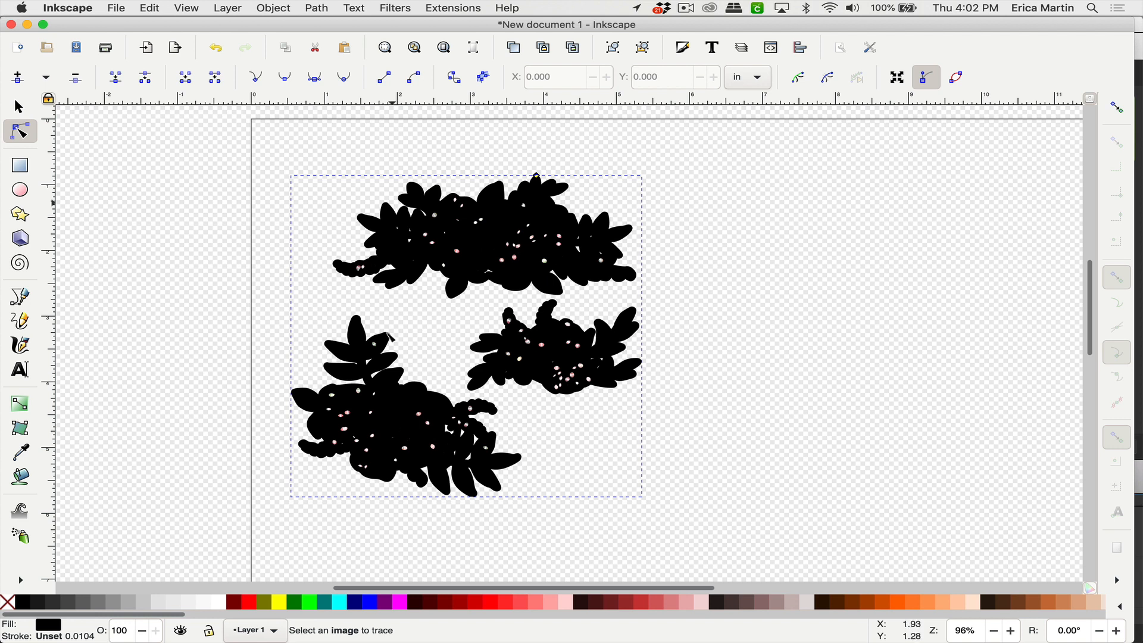
# Step: Break apart the offset bouquet path and union the pieces into one solid silhouette without interior holes
pyautogui.click(316, 8)
pyautogui.click(349, 179)
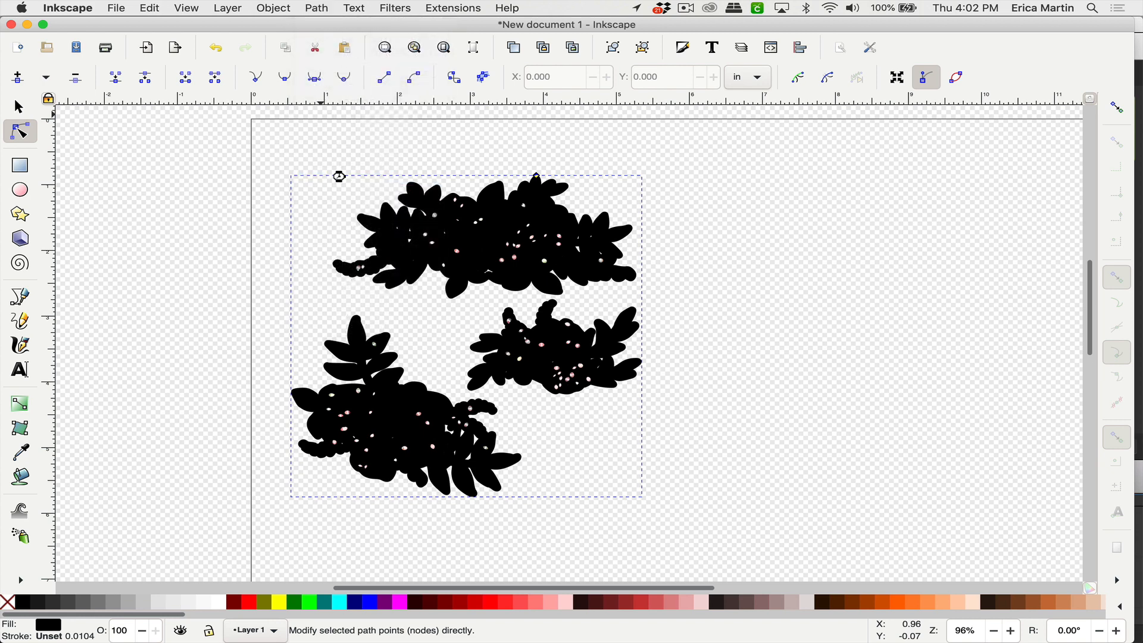
pyautogui.click(316, 7)
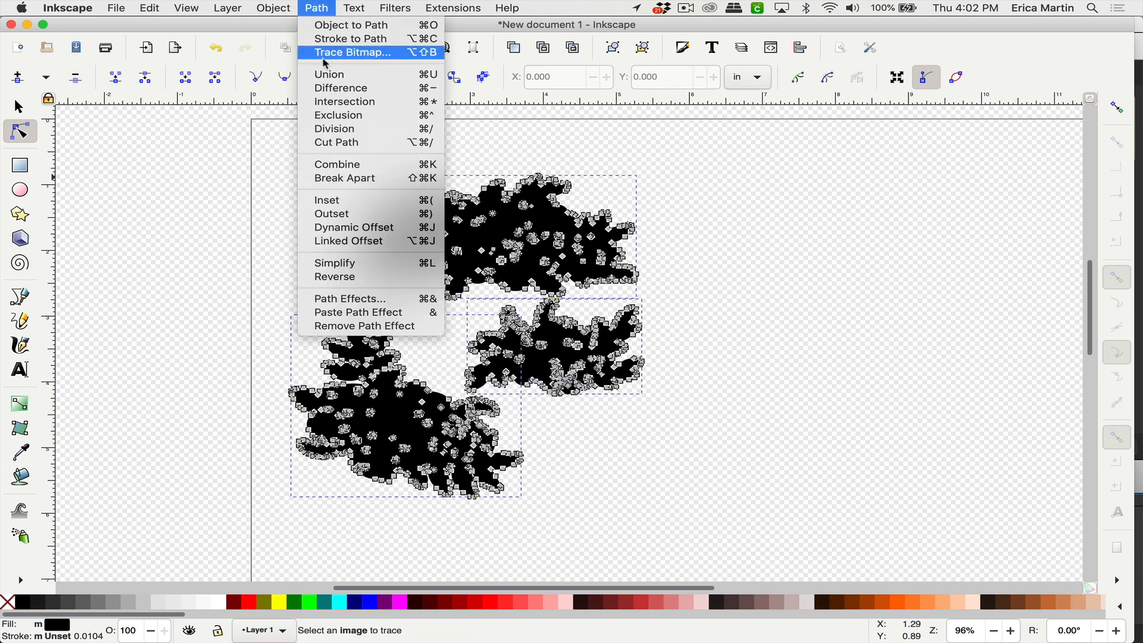
pyautogui.click(328, 83)
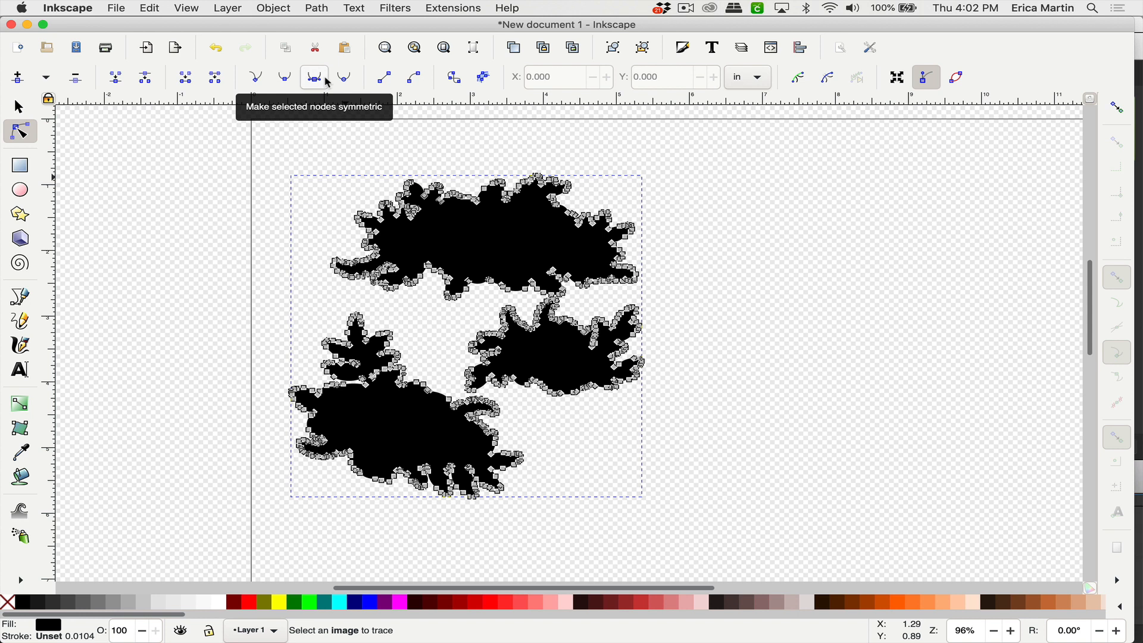
# Step: Lower the solid silhouette behind the bouquet image, fill it with white, and deselect it
pyautogui.click(19, 107)
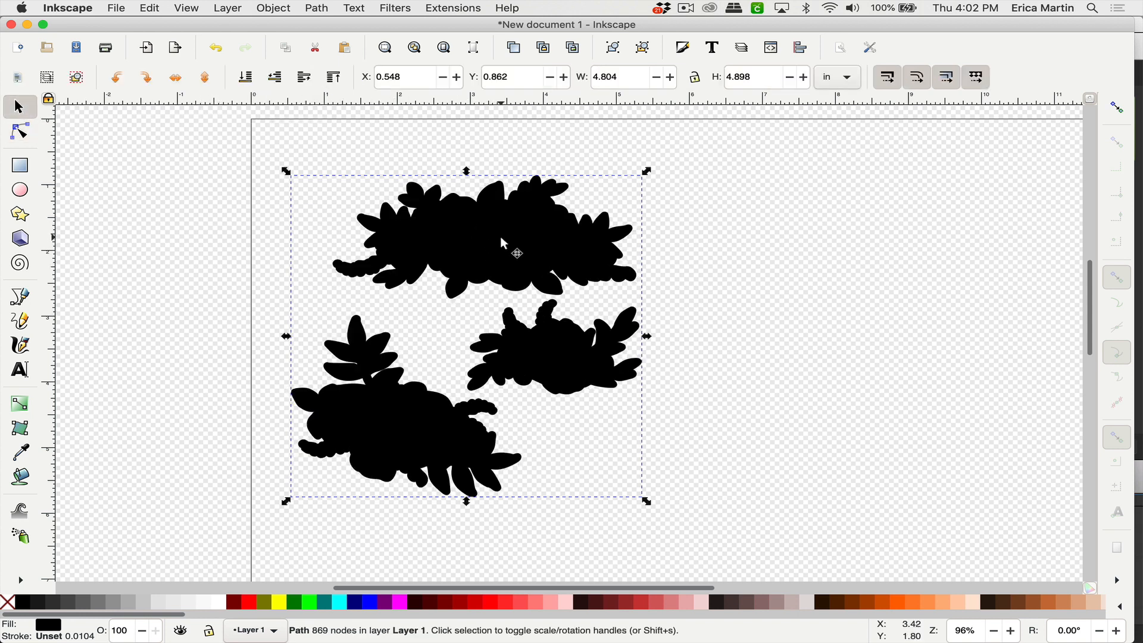
pyautogui.click(244, 84)
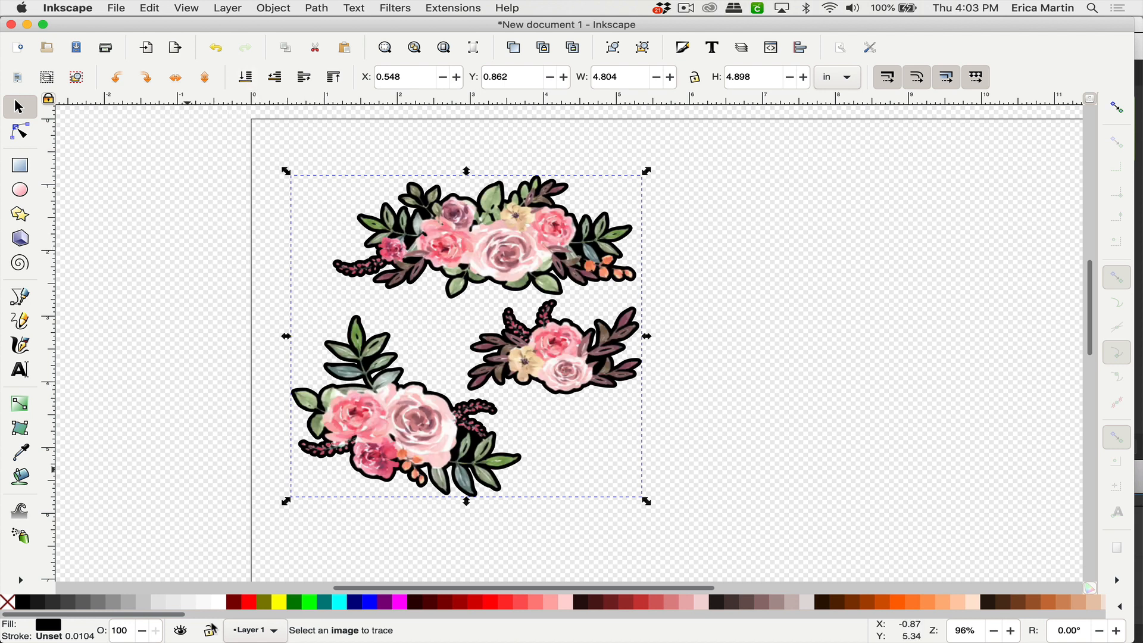
pyautogui.click(222, 605)
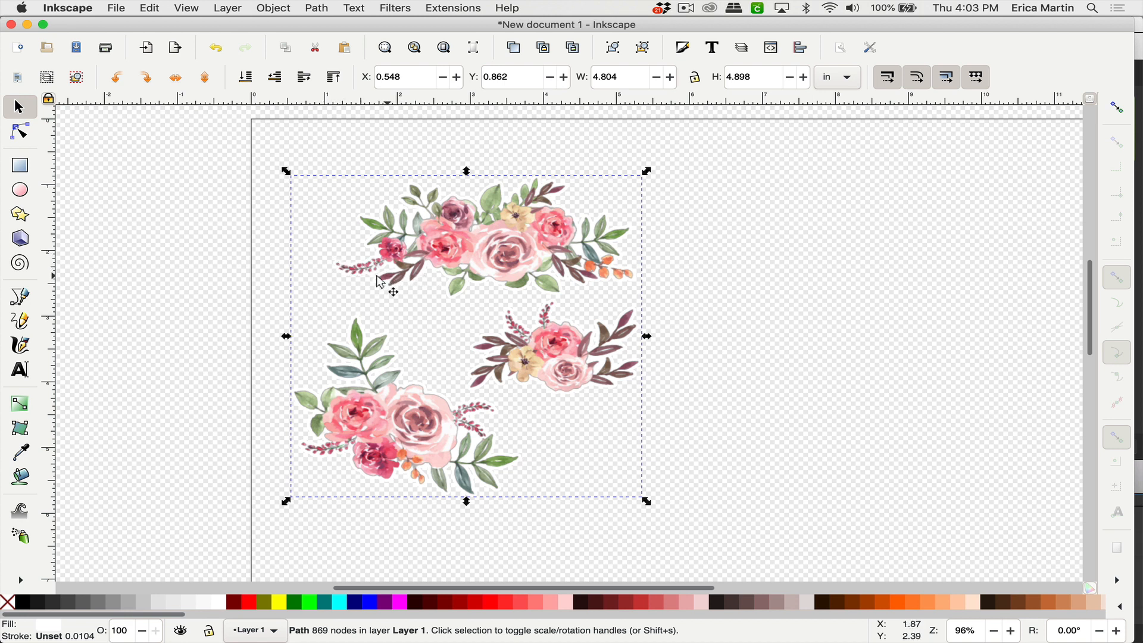
pyautogui.press('Escape')
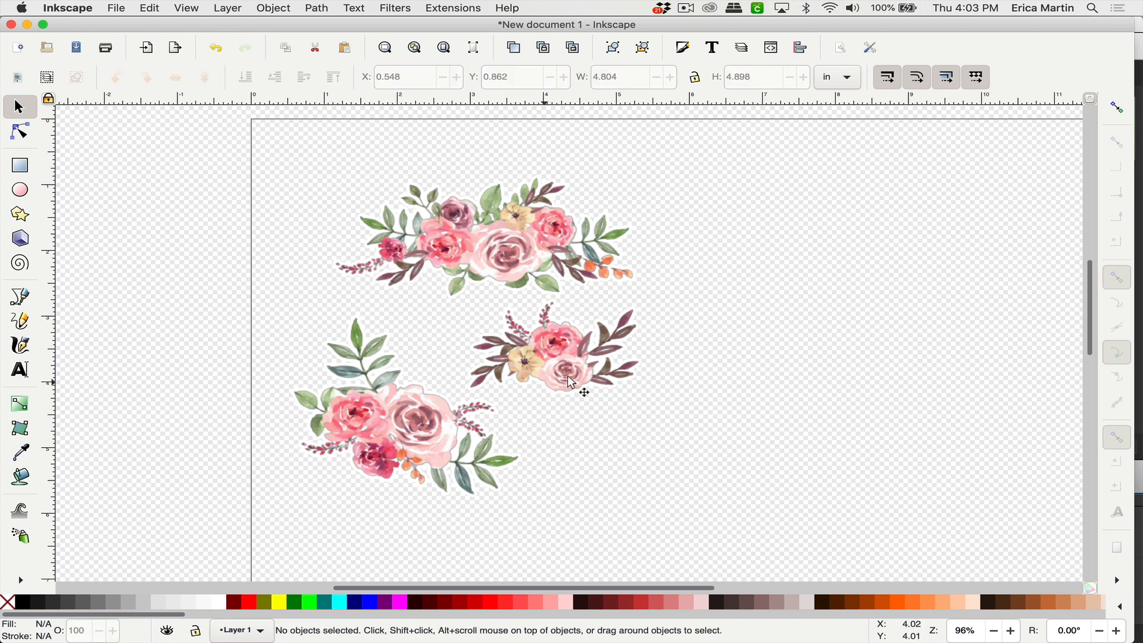
# Step: Select the bouquet image together with its white outline and set up a PNG export of the selection at 200 dpi
pyautogui.click(433, 440)
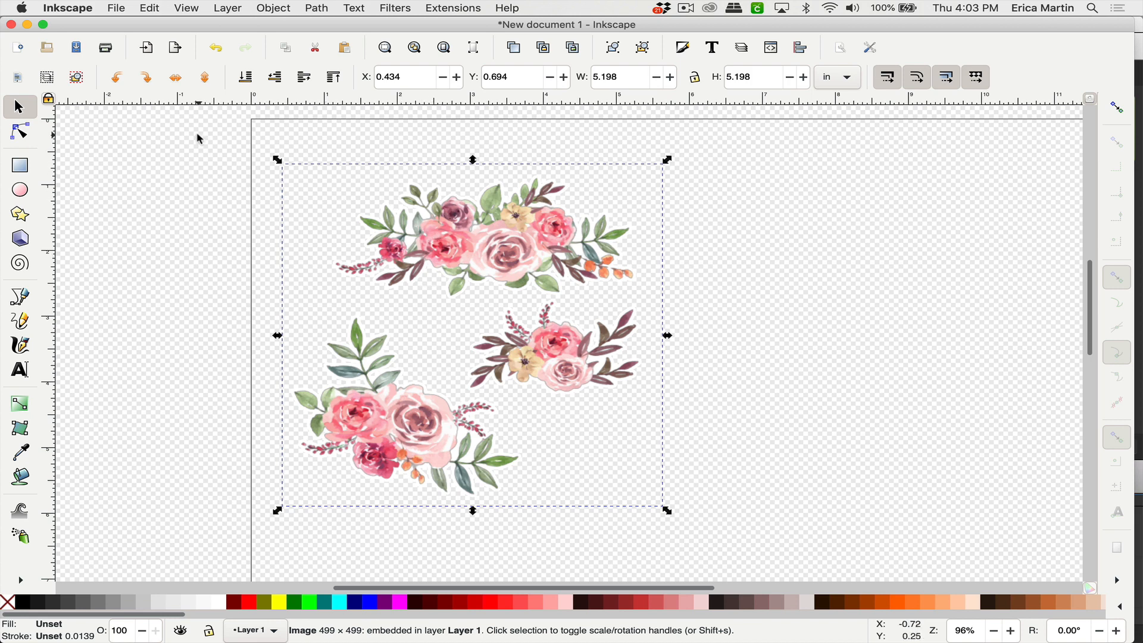
pyautogui.moveTo(197, 133); pyautogui.dragTo(776, 558)
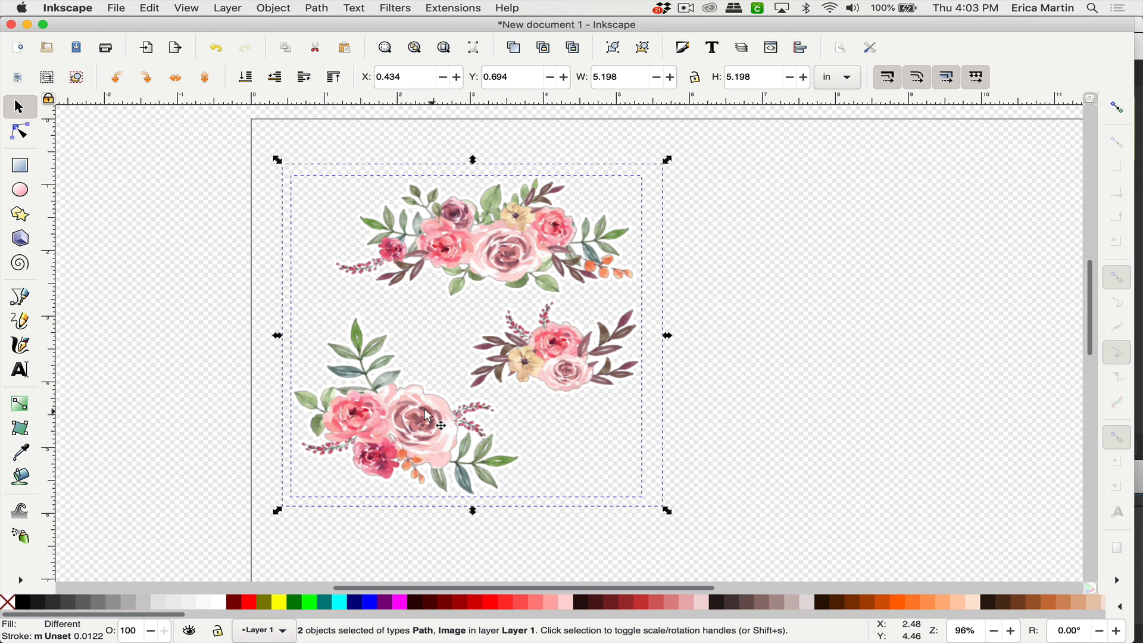
pyautogui.click(114, 8)
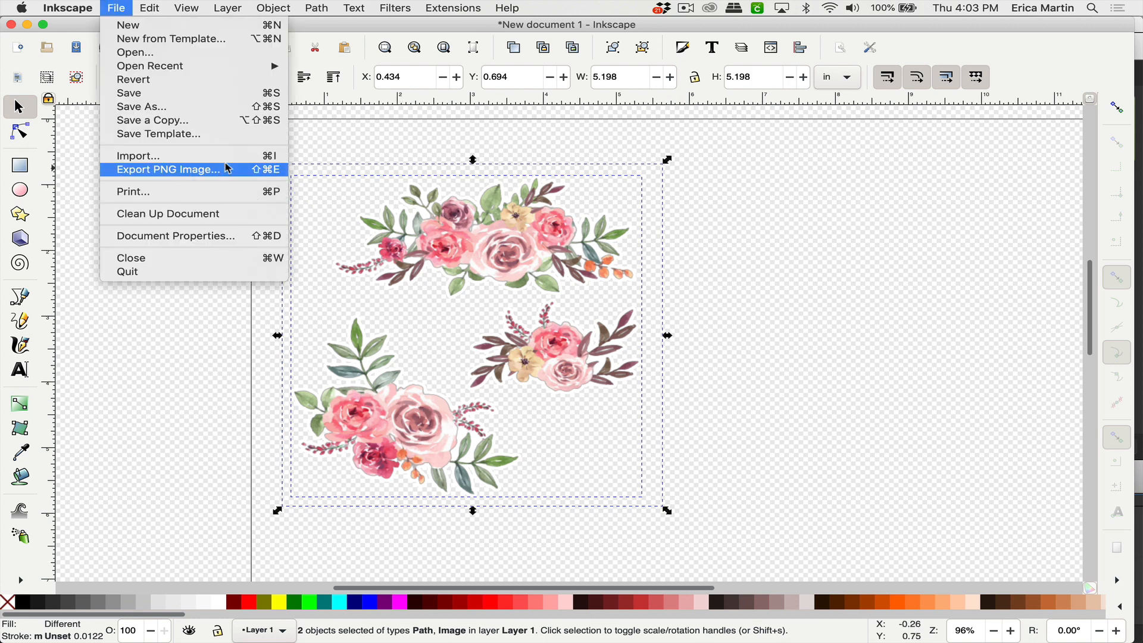
pyautogui.click(203, 170)
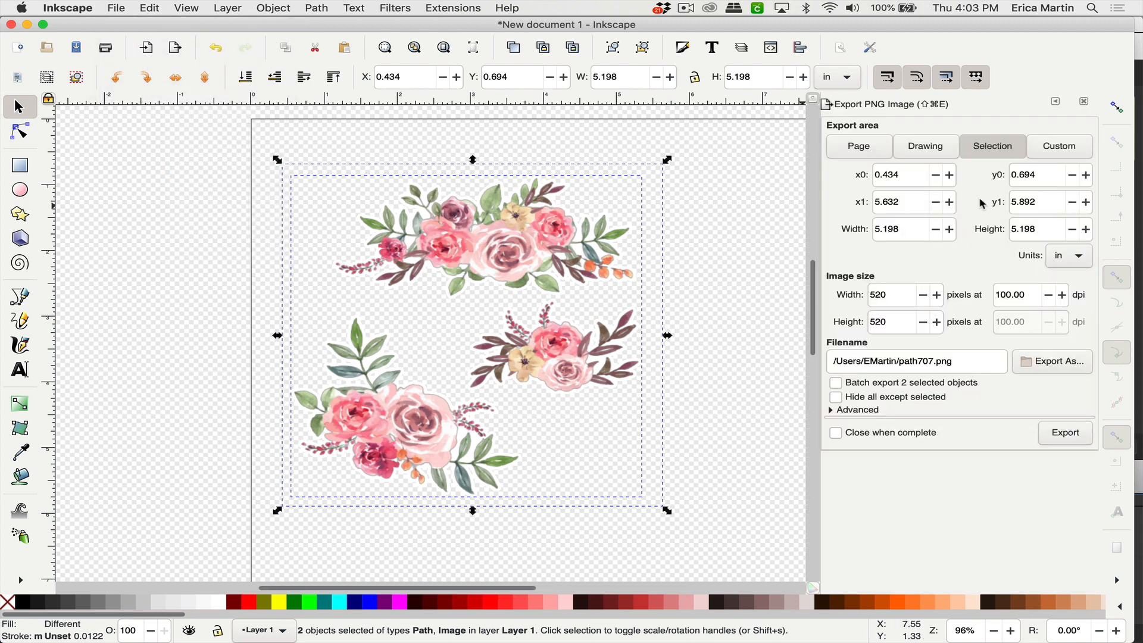
pyautogui.click(994, 151)
pyautogui.click(1030, 294)
pyautogui.moveTo(1030, 294); pyautogui.dragTo(981, 294)
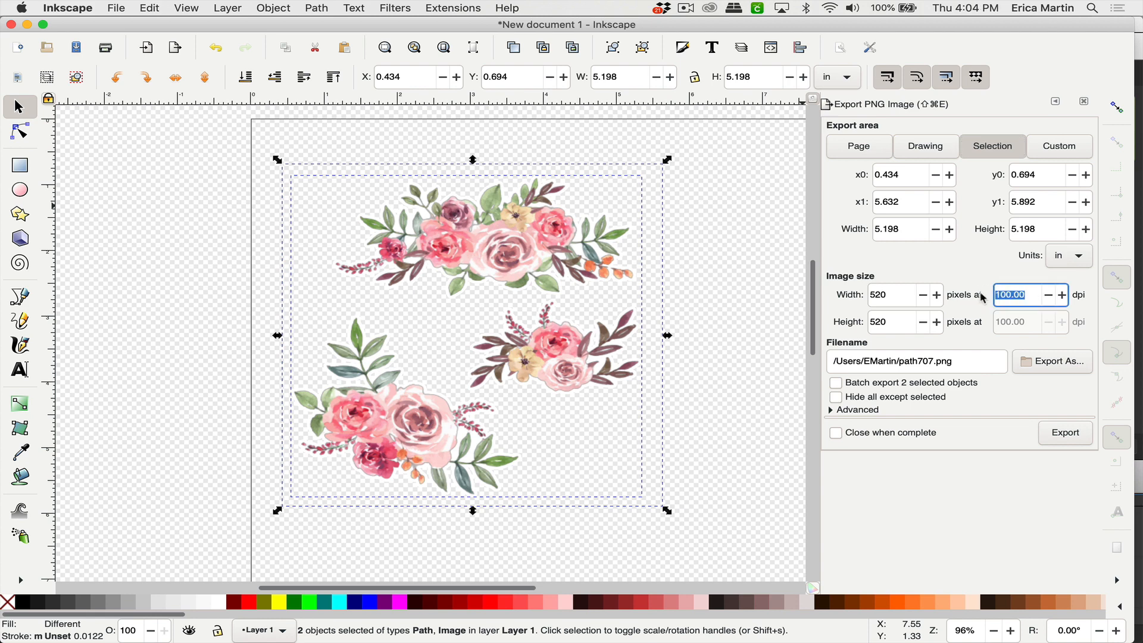
pyautogui.write('200')
pyautogui.press('Tab')
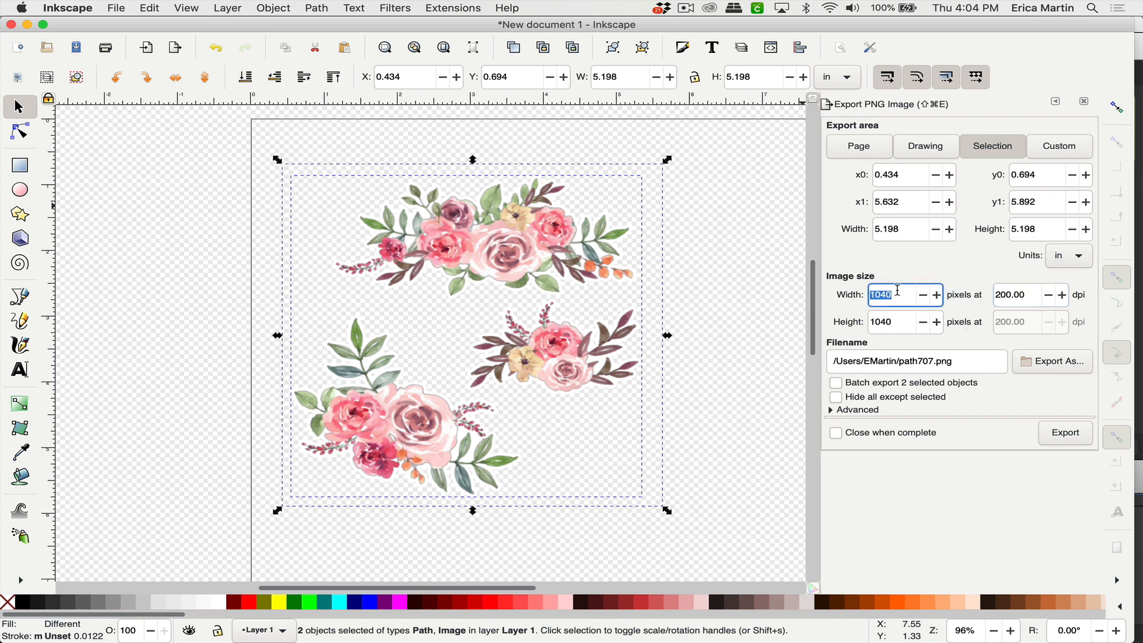
# Step: Export the selection to the Desktop under the file name "watercolor flower stickers"
pyautogui.click(1050, 364)
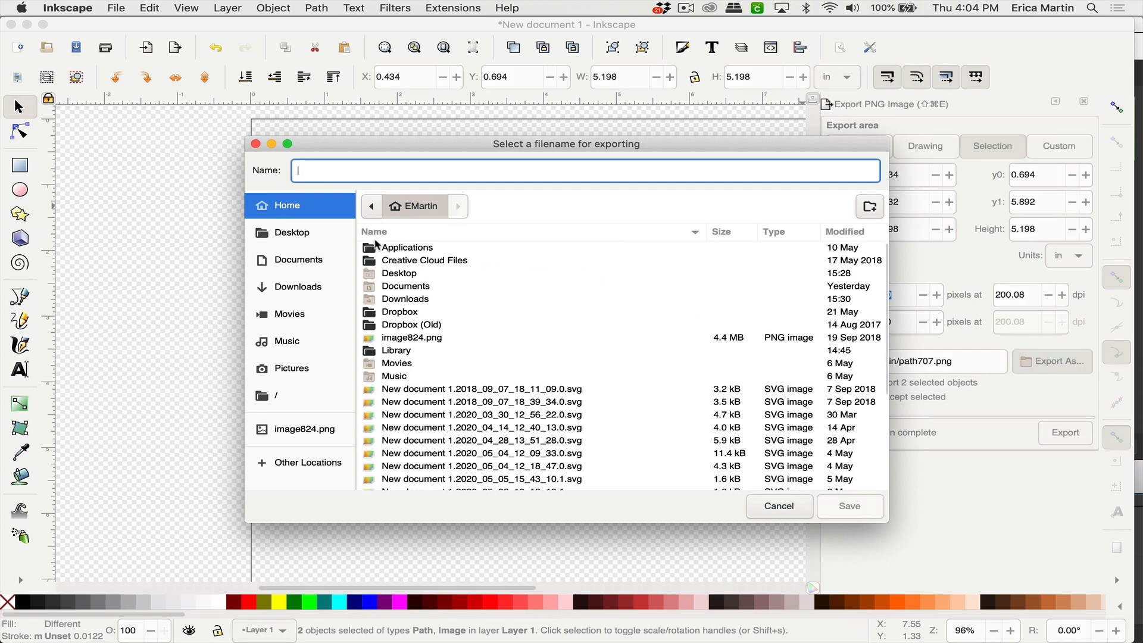
pyautogui.click(287, 233)
pyautogui.click(342, 171)
pyautogui.write('watercolor')
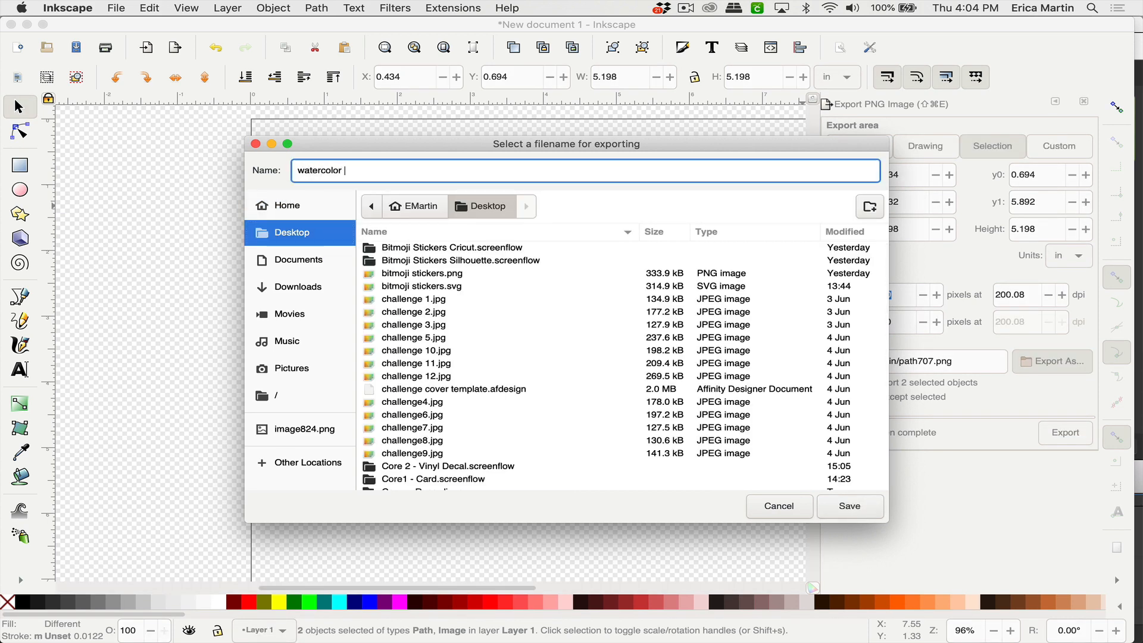
pyautogui.write(' flower stickers')
pyautogui.click(841, 505)
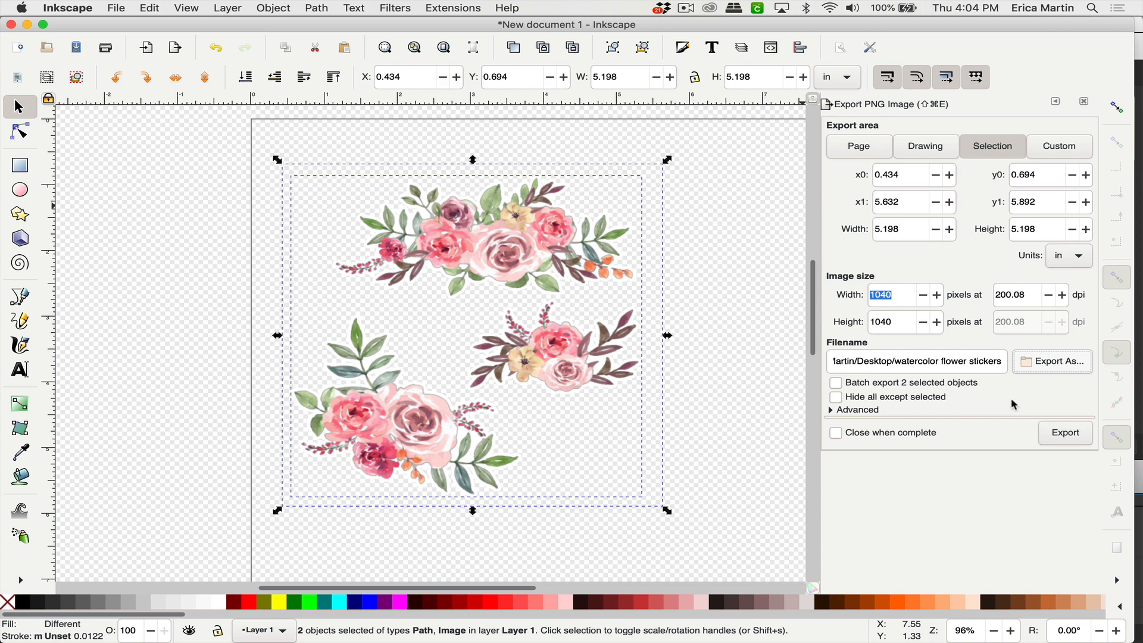
pyautogui.click(1058, 440)
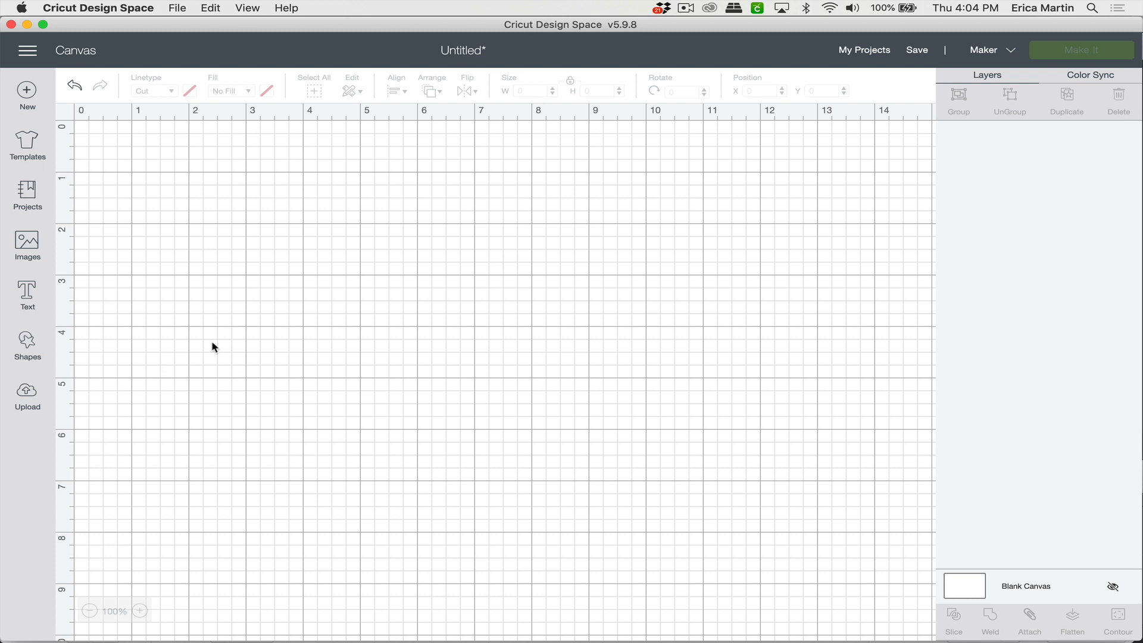
# Step: Switch to Cricut Design Space and upload "watercolor flower stickers.png" from the Desktop as an image
pyautogui.click(30, 397)
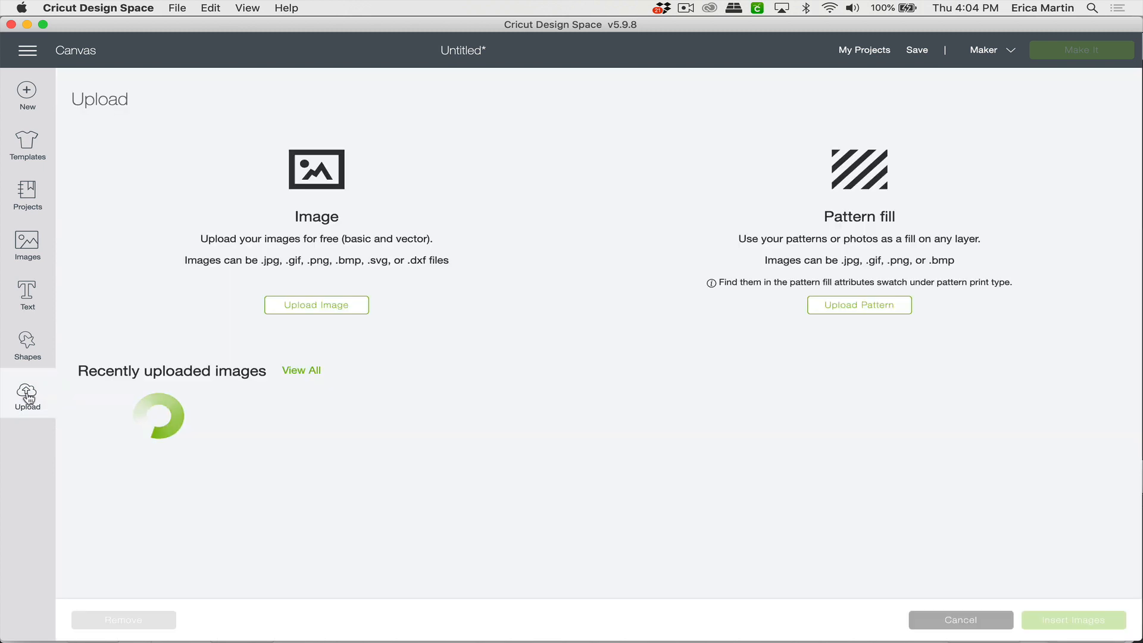
pyautogui.click(339, 309)
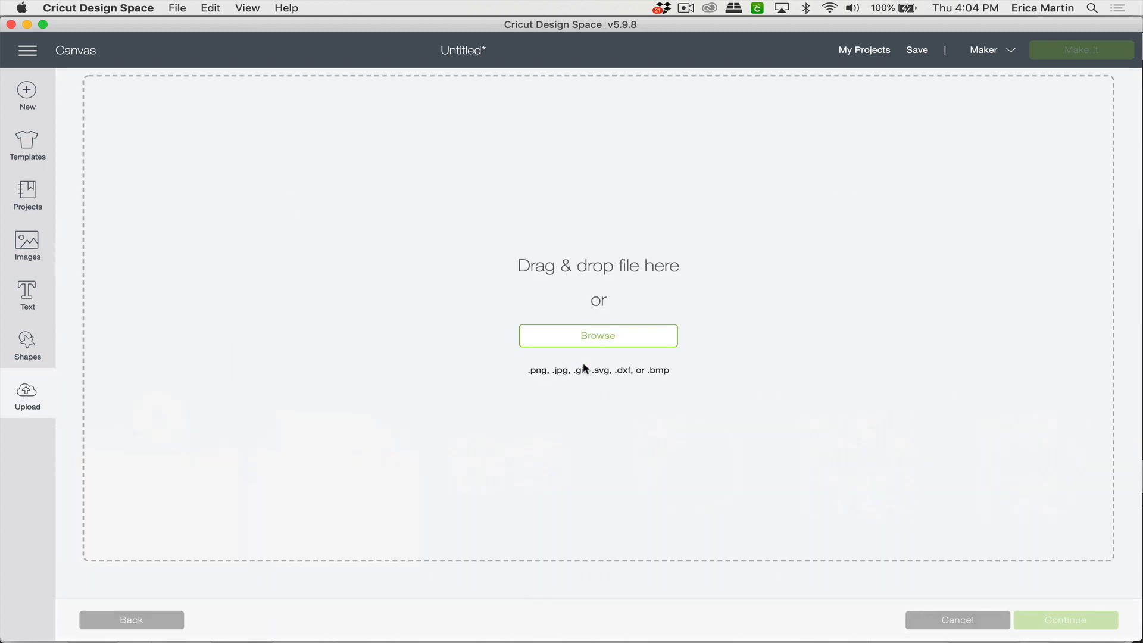
pyautogui.click(597, 340)
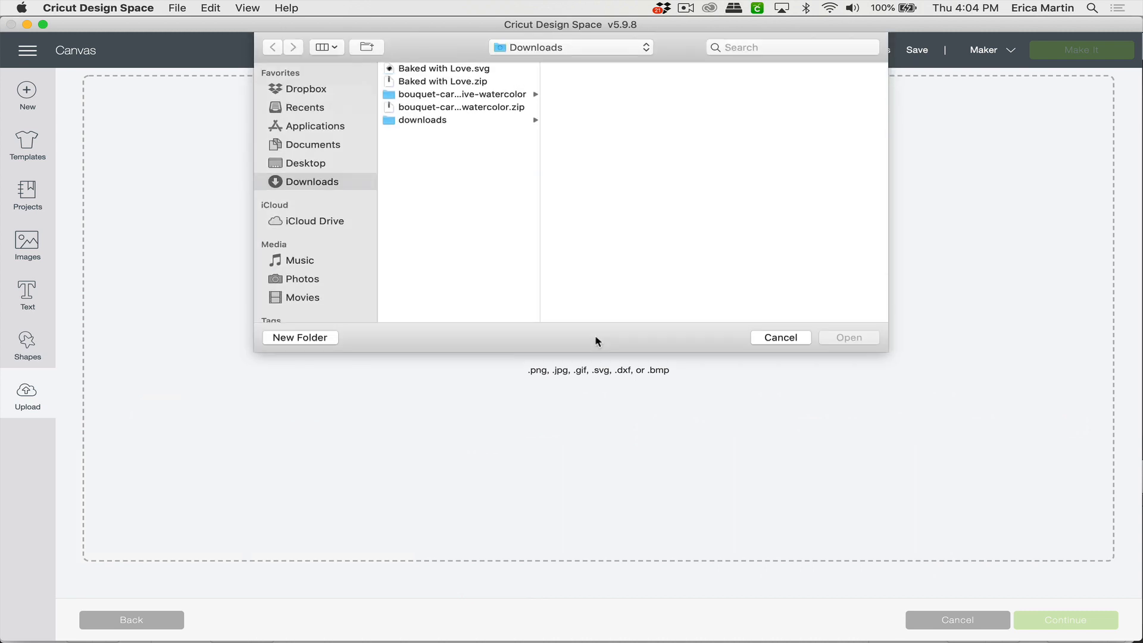
pyautogui.click(323, 170)
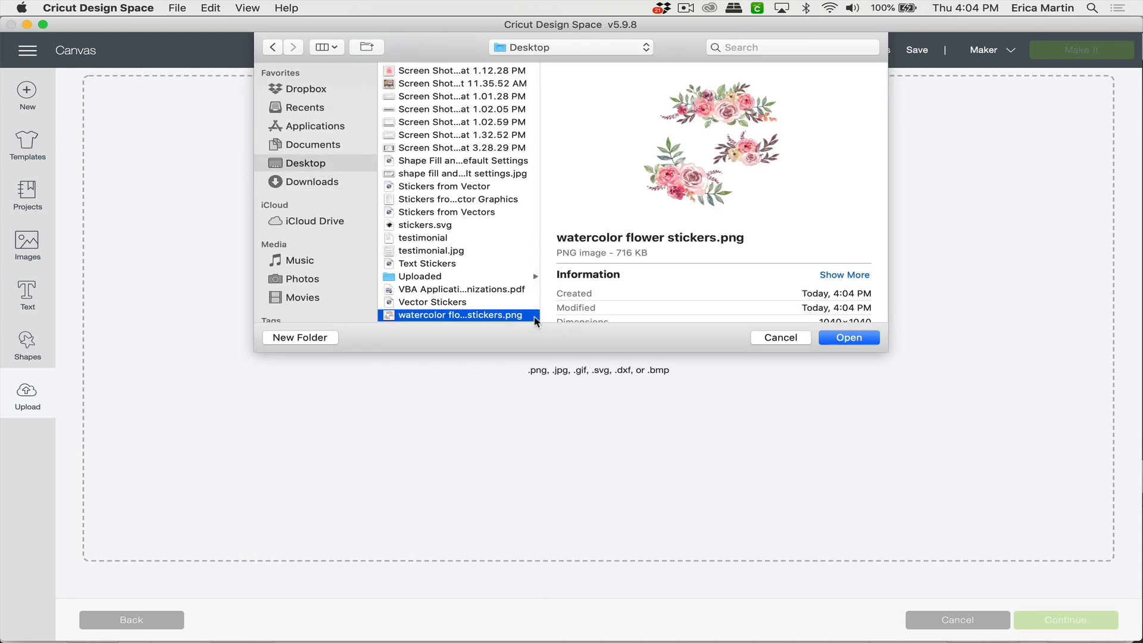
pyautogui.click(849, 338)
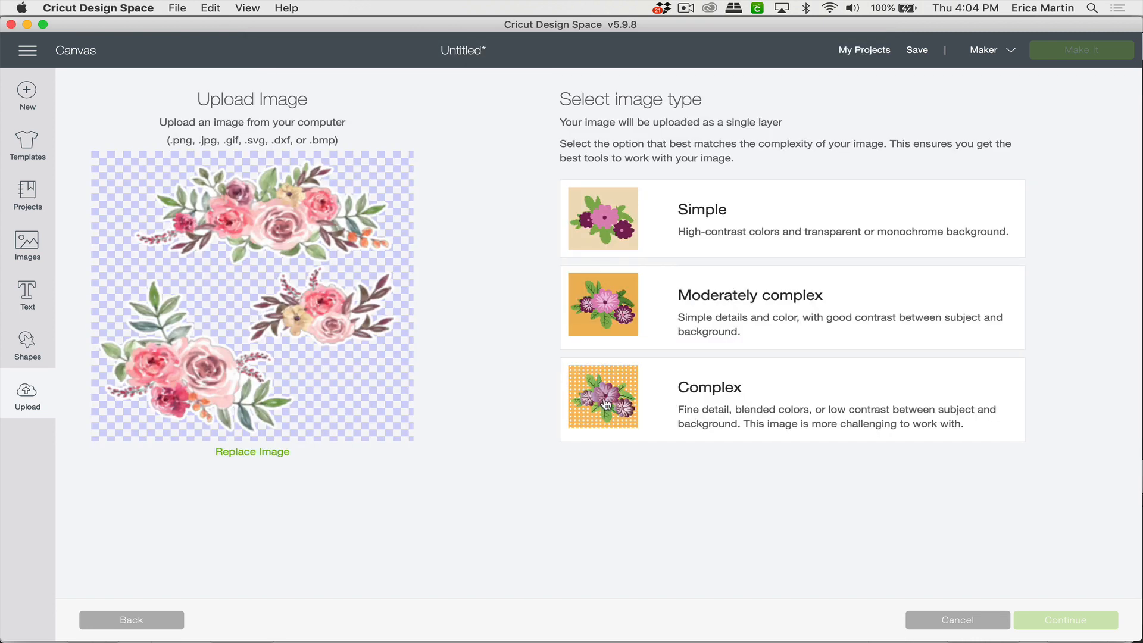
# Step: Save the upload as a Complex, Print Then Cut image and place it on the canvas at about X 3.2, Y 0.6
pyautogui.click(632, 404)
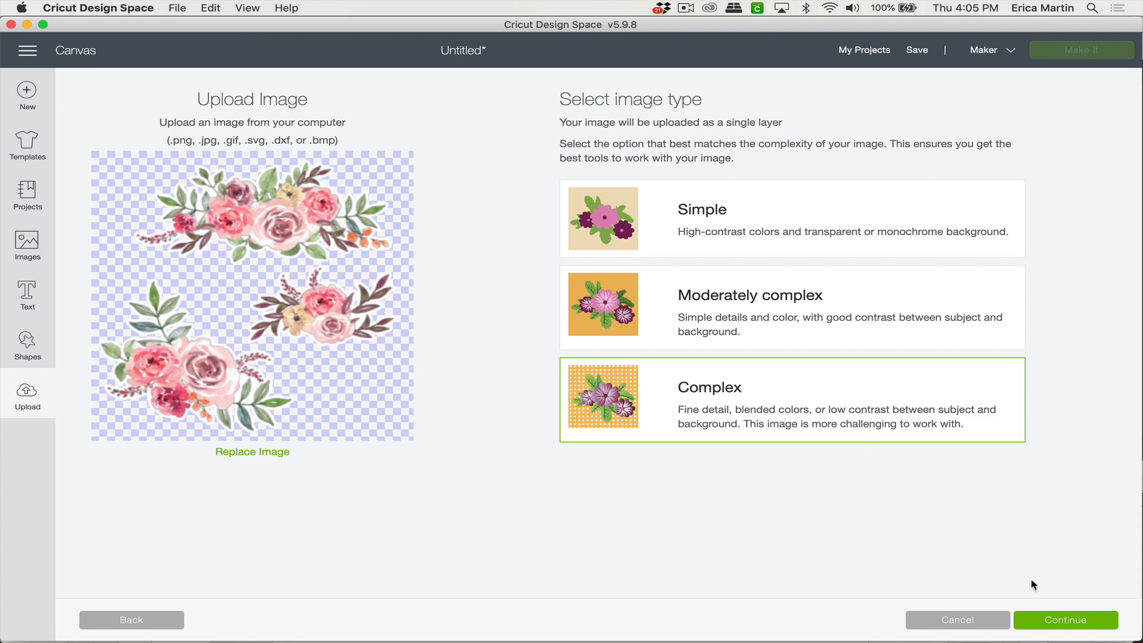
pyautogui.click(1041, 620)
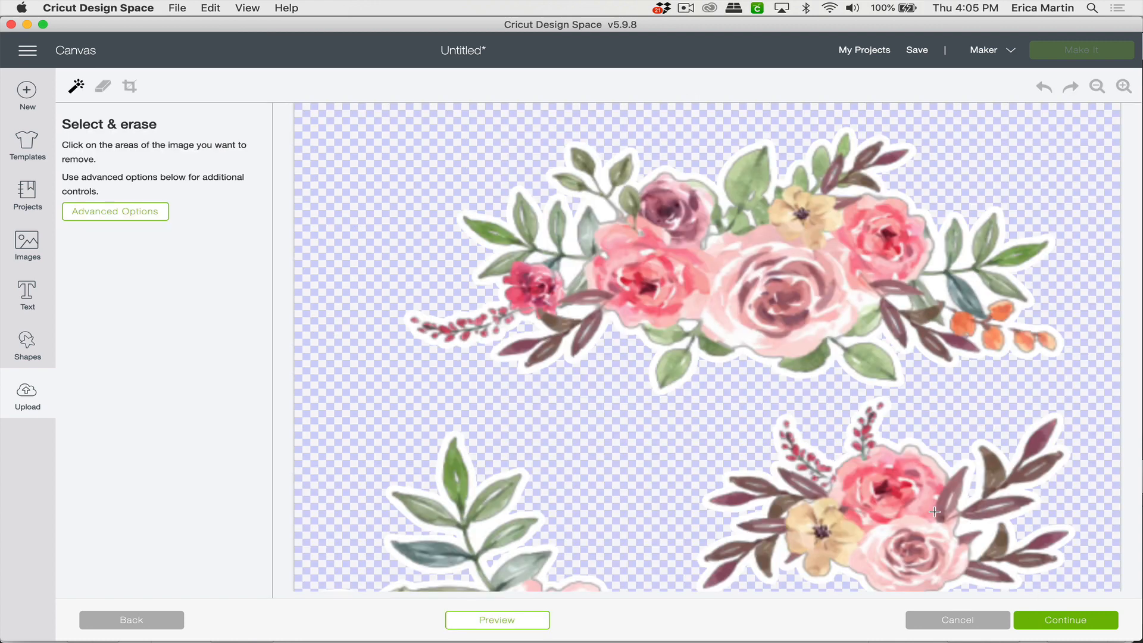
pyautogui.click(1077, 624)
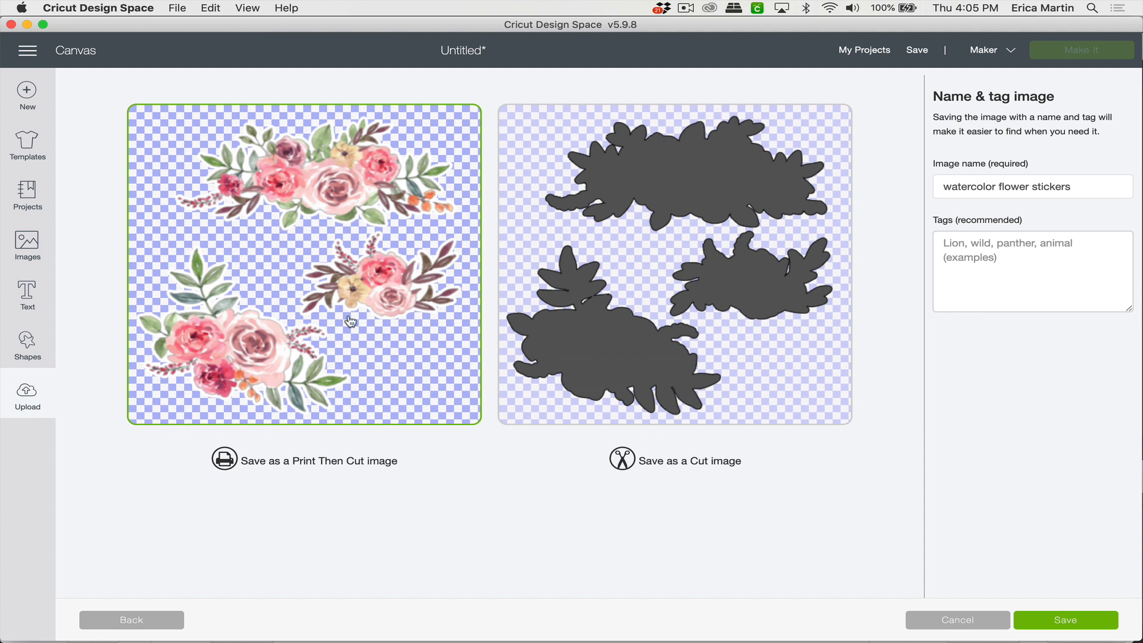
pyautogui.click(1108, 627)
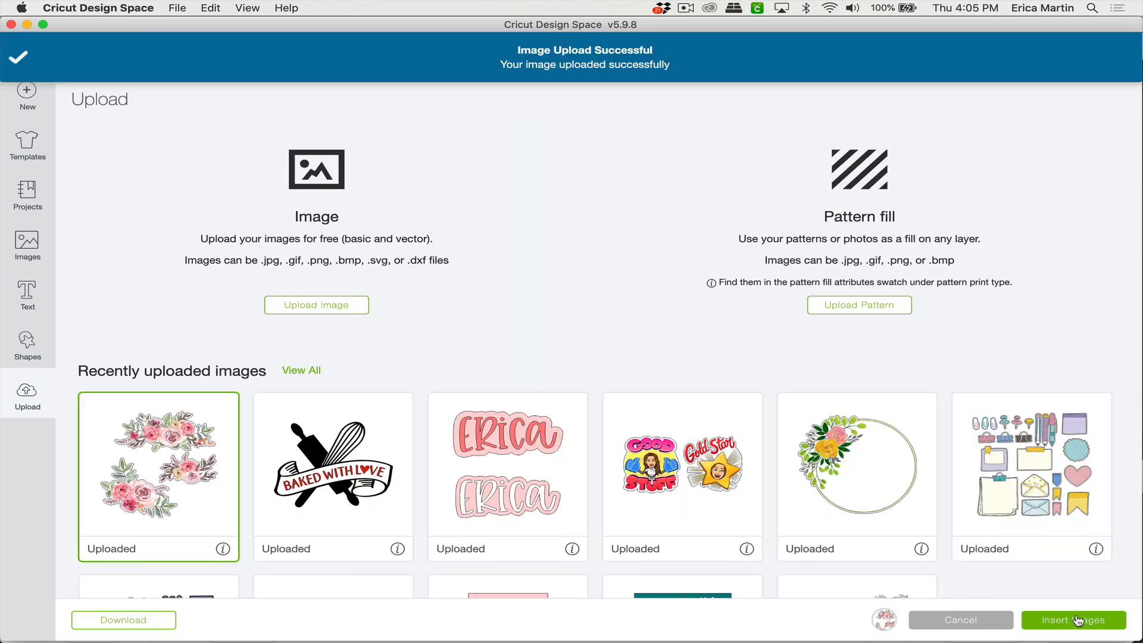
pyautogui.click(1077, 622)
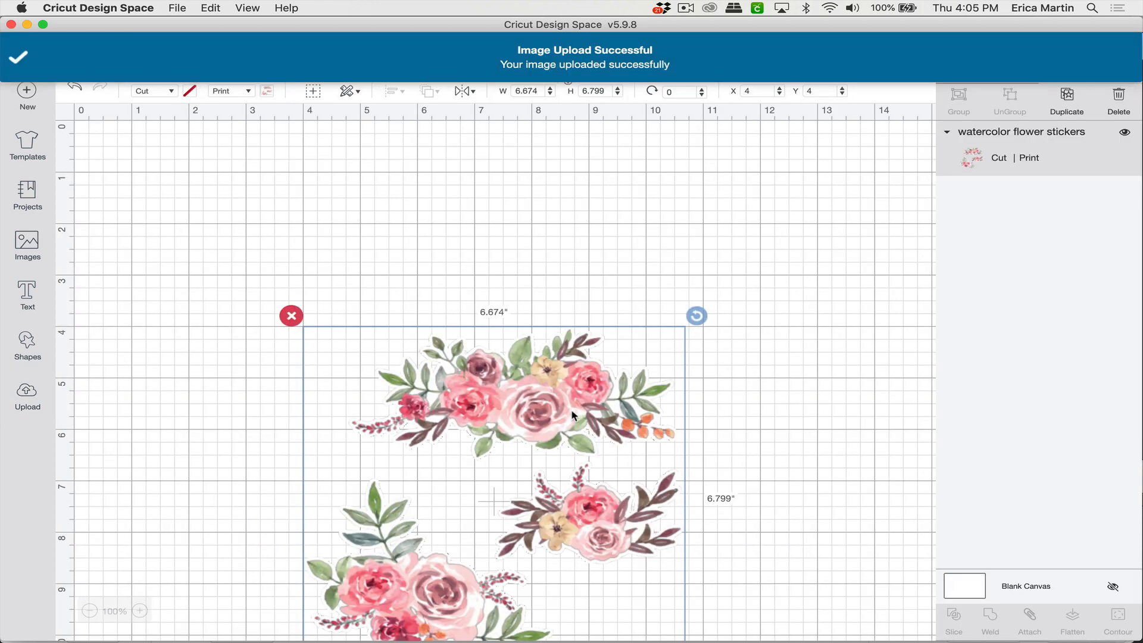
pyautogui.moveTo(559, 433); pyautogui.dragTo(510, 244)
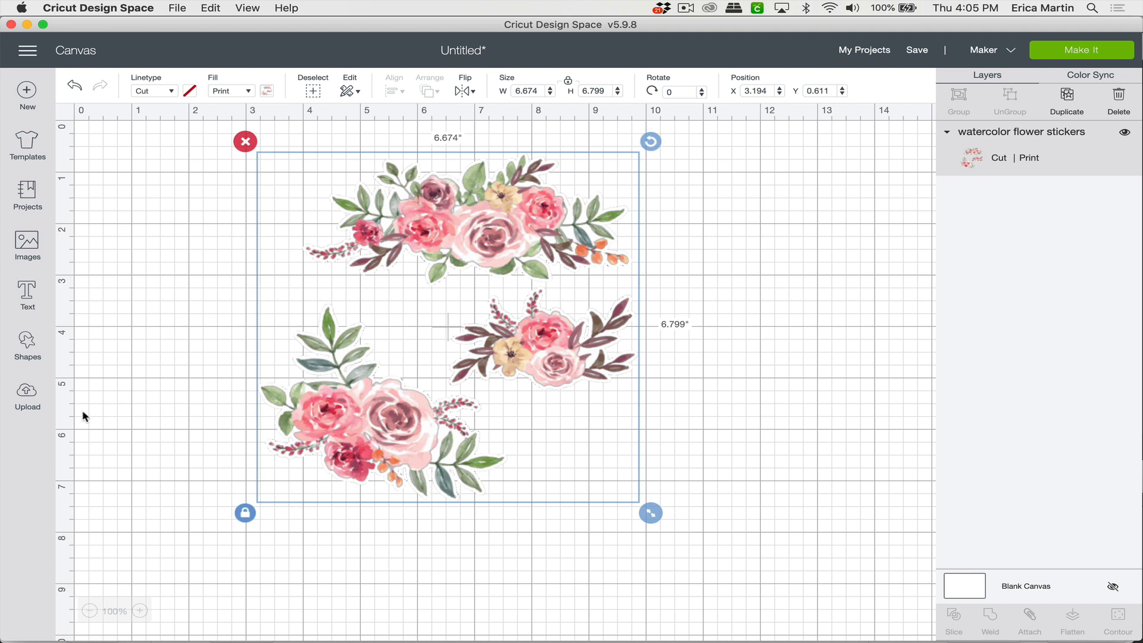
# Step: Add a square and stretch it with unlocked proportions to about 7.4 by 4.6 inches, covering the two lower bouquets
pyautogui.click(25, 345)
pyautogui.click(91, 247)
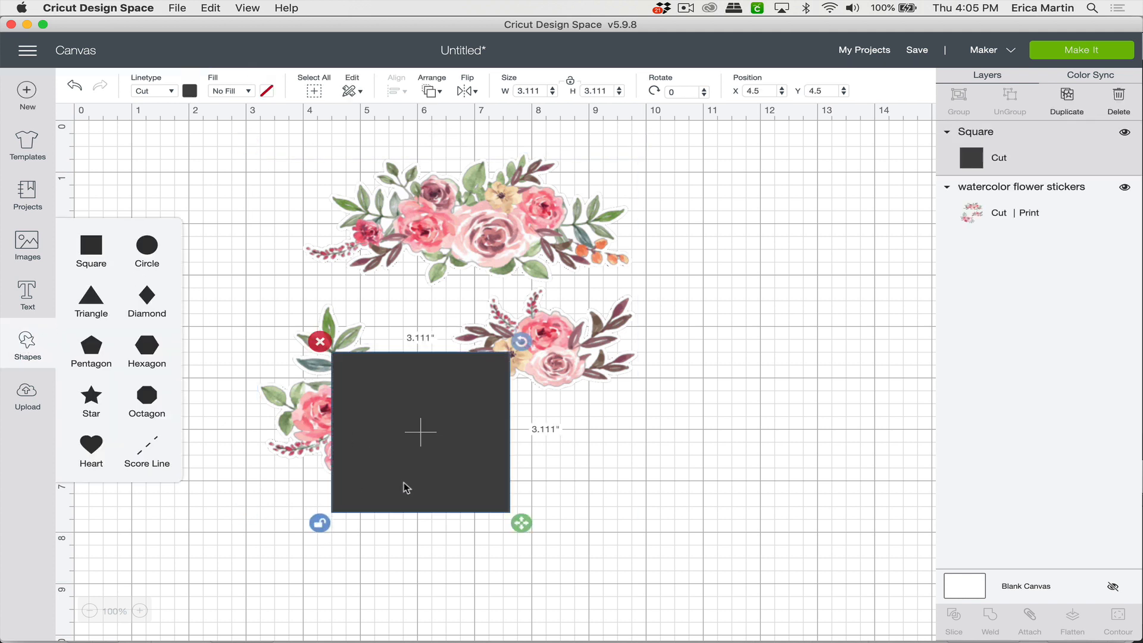
pyautogui.moveTo(420, 432); pyautogui.dragTo(350, 376)
pyautogui.moveTo(452, 466); pyautogui.dragTo(690, 541)
pyautogui.click(691, 537)
pyautogui.moveTo(641, 494)
pyautogui.mouseDown()
pyautogui.moveTo(642, 483)
pyautogui.moveTo(633, 489)
pyautogui.mouseUp()
# Step: Slice the flower image with the rectangle and delete the slice results over the two lower bouquets
pyautogui.moveTo(629, 603); pyautogui.dragTo(445, 203)
pyautogui.click(954, 617)
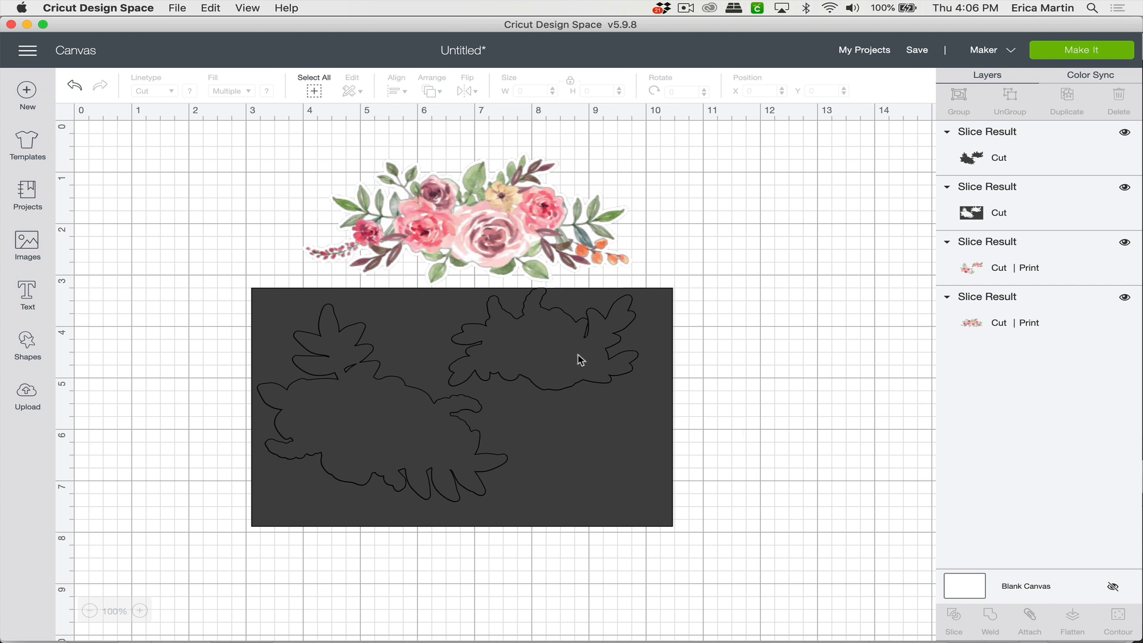
pyautogui.click(445, 362)
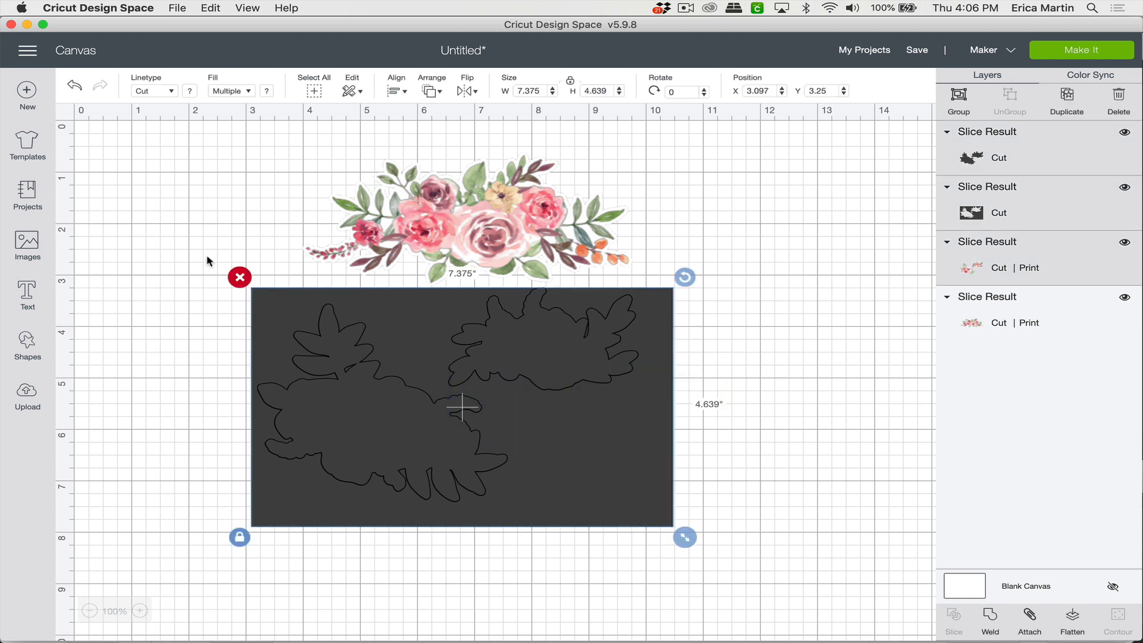
pyautogui.click(232, 276)
# Step: Move the remaining bouquet to about X 3.2, Y 0.9 and set its width to 3 inches
pyautogui.click(538, 200)
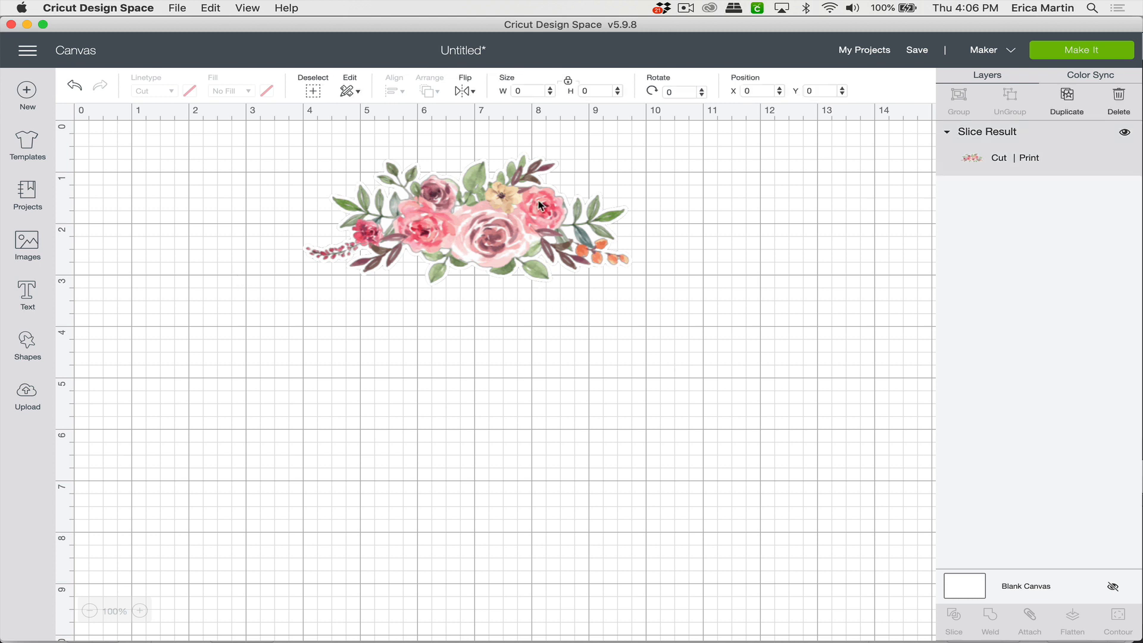
pyautogui.moveTo(531, 245); pyautogui.dragTo(488, 262)
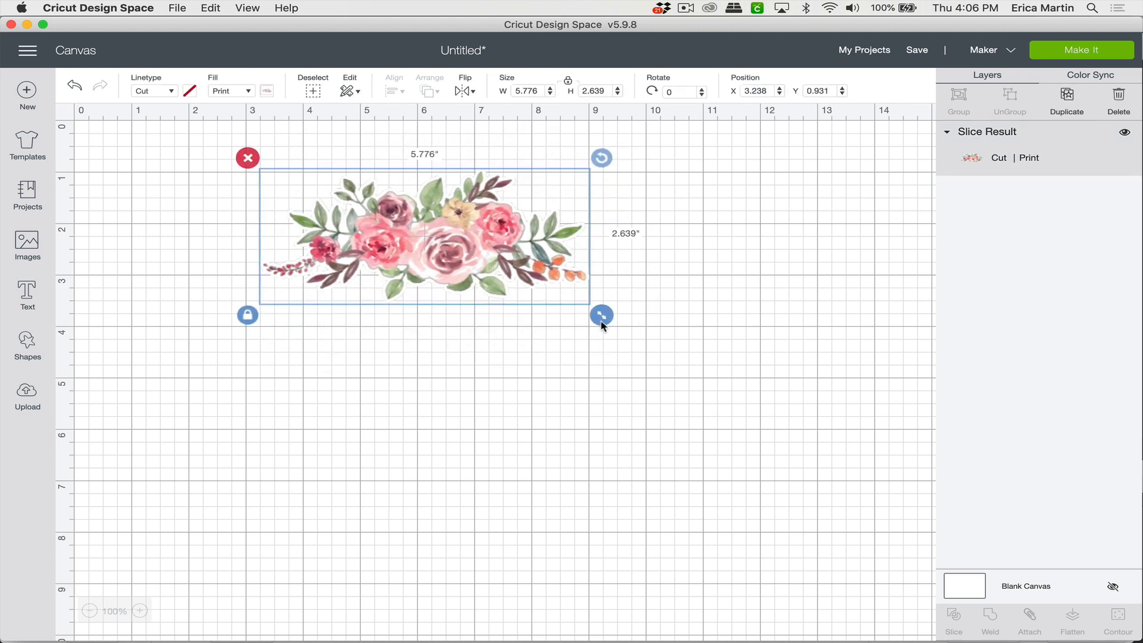
pyautogui.moveTo(600, 321); pyautogui.dragTo(453, 255)
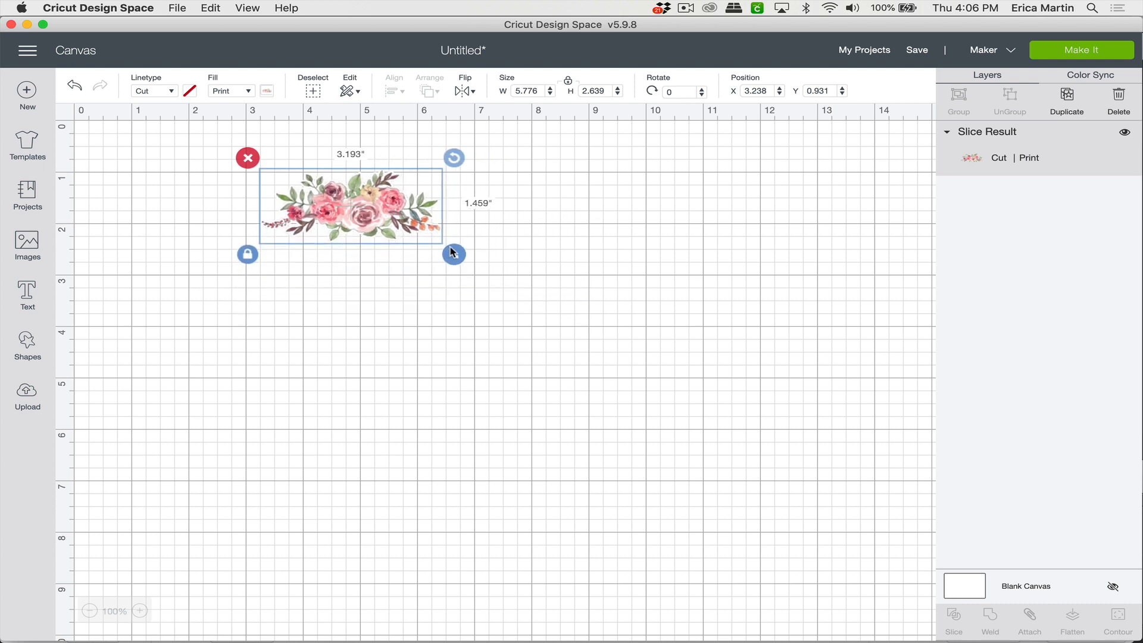
pyautogui.click(528, 91)
pyautogui.write('3')
pyautogui.press('Return')
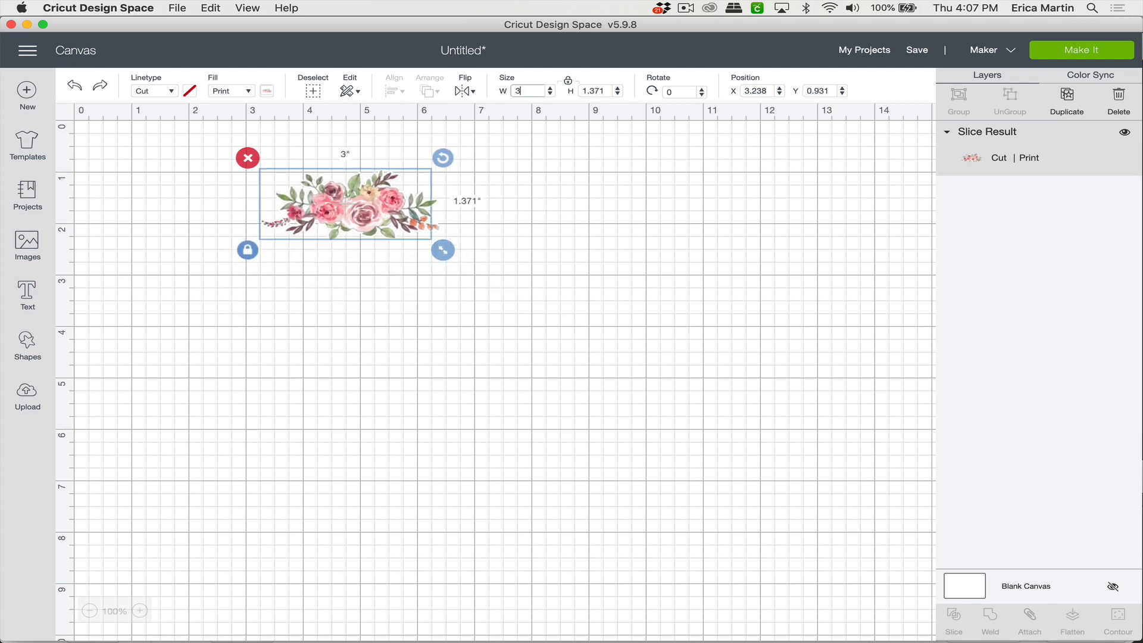
# Step: Move the bouquet to about X 4.8, Y 0.8 and proceed to the mat preview
pyautogui.moveTo(424, 242); pyautogui.dragTo(502, 219)
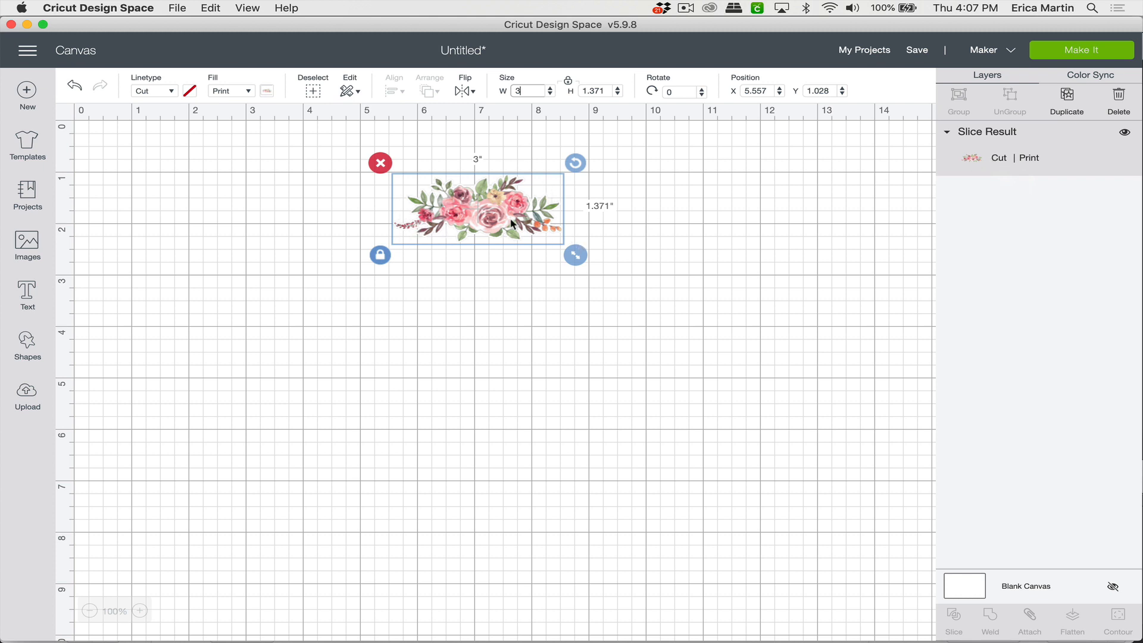
pyautogui.moveTo(513, 226); pyautogui.dragTo(470, 213)
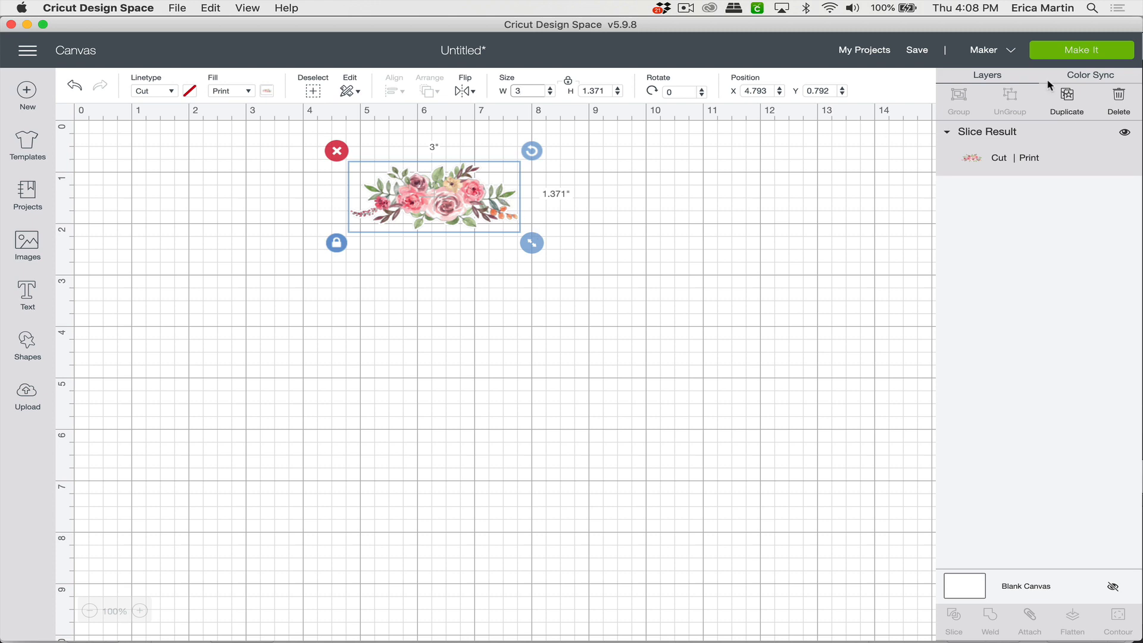
pyautogui.click(1066, 51)
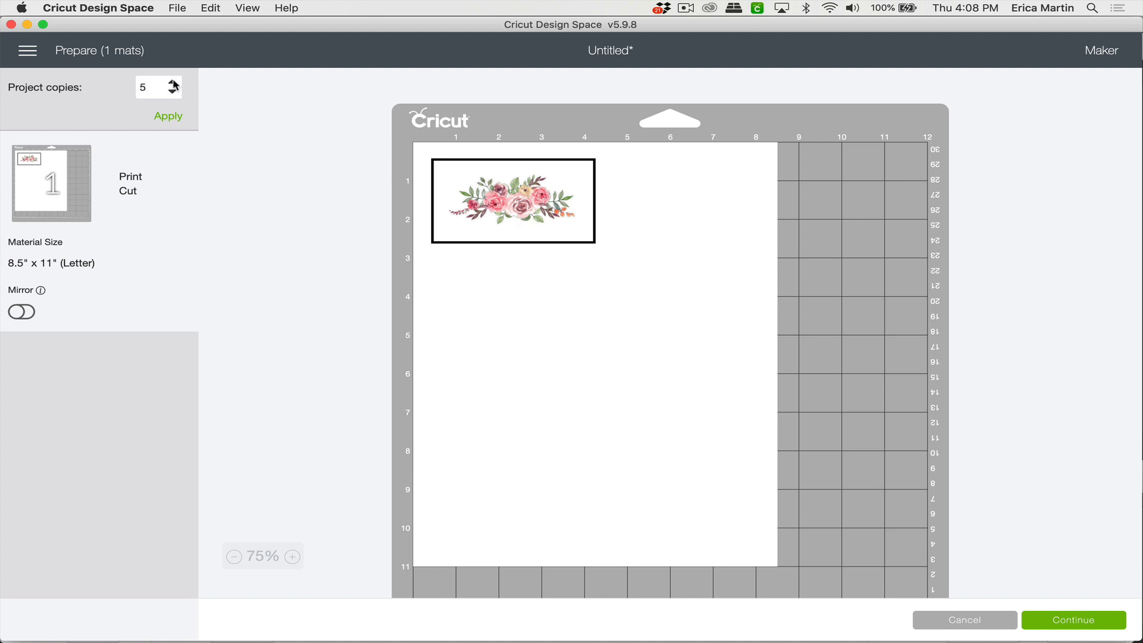
# Step: Increase the project copies in stages to fill the letter-size sheet, applying a final count of 12
pyautogui.click(164, 117)
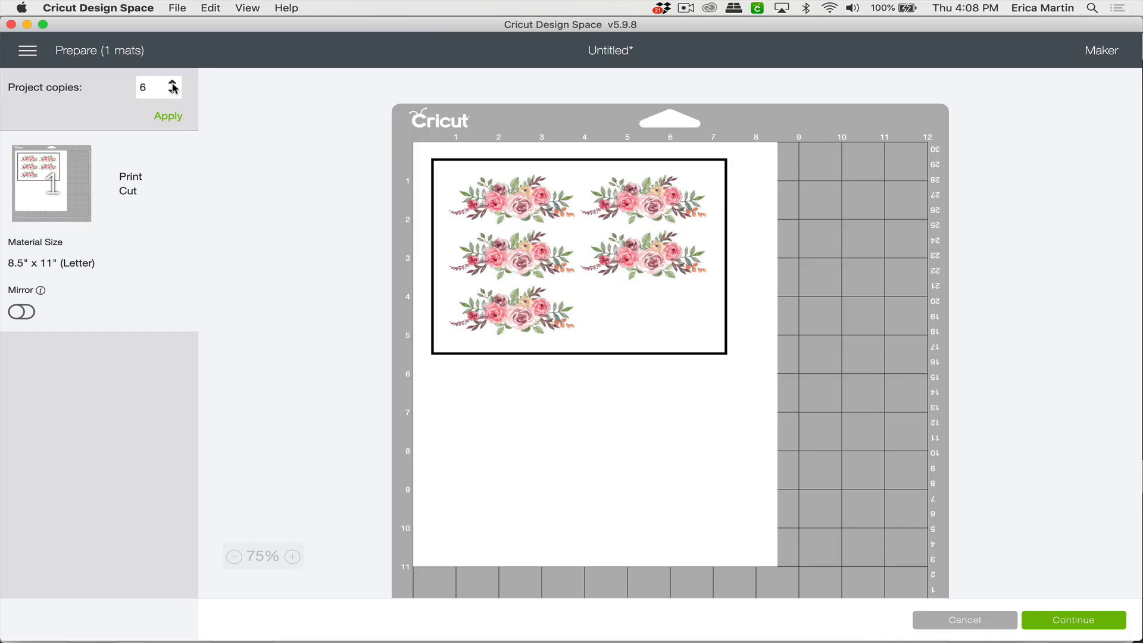
pyautogui.click(172, 84)
pyautogui.click(164, 116)
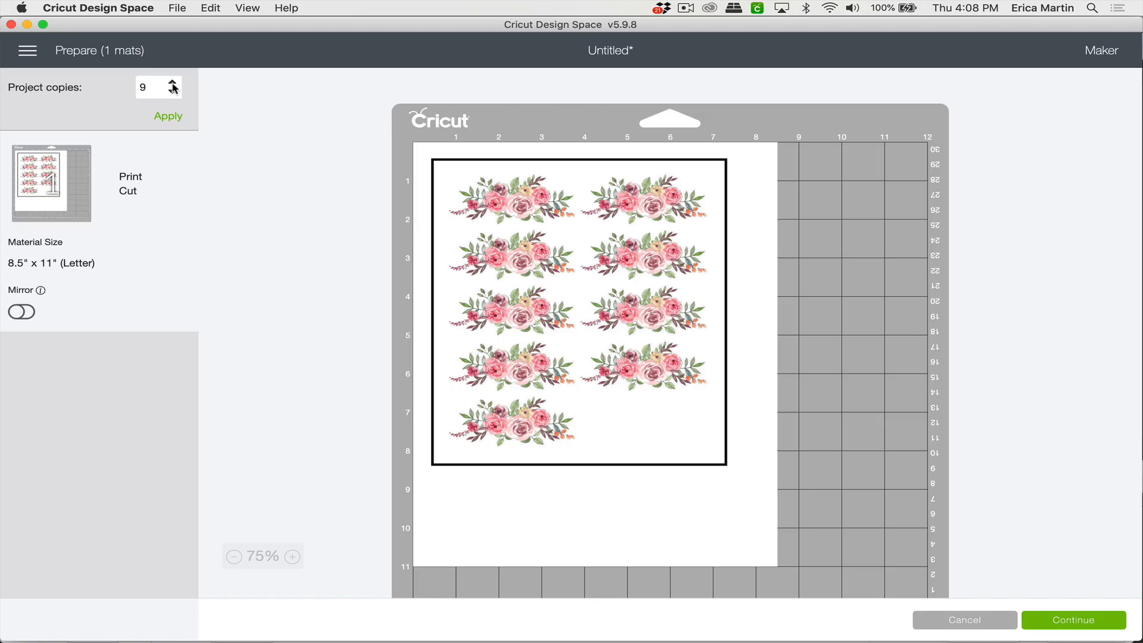
pyautogui.click(173, 83)
pyautogui.click(168, 117)
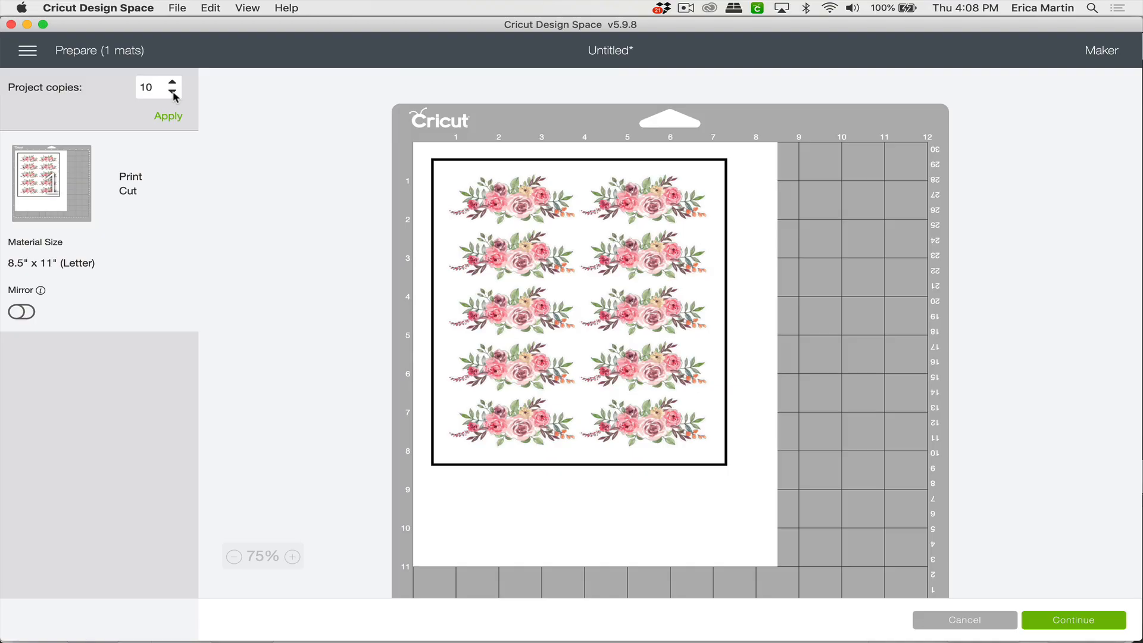
pyautogui.click(173, 83)
pyautogui.click(173, 82)
pyautogui.click(169, 118)
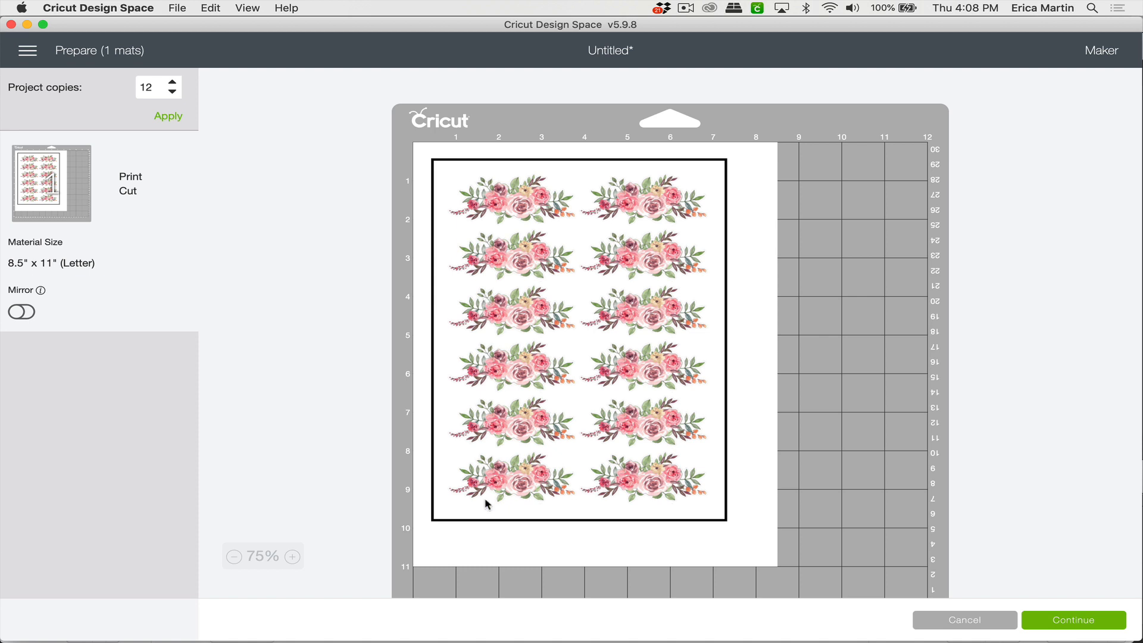
# Step: Continue to the print setup for the sticker sheet and turn off Add Bleed
pyautogui.click(1051, 621)
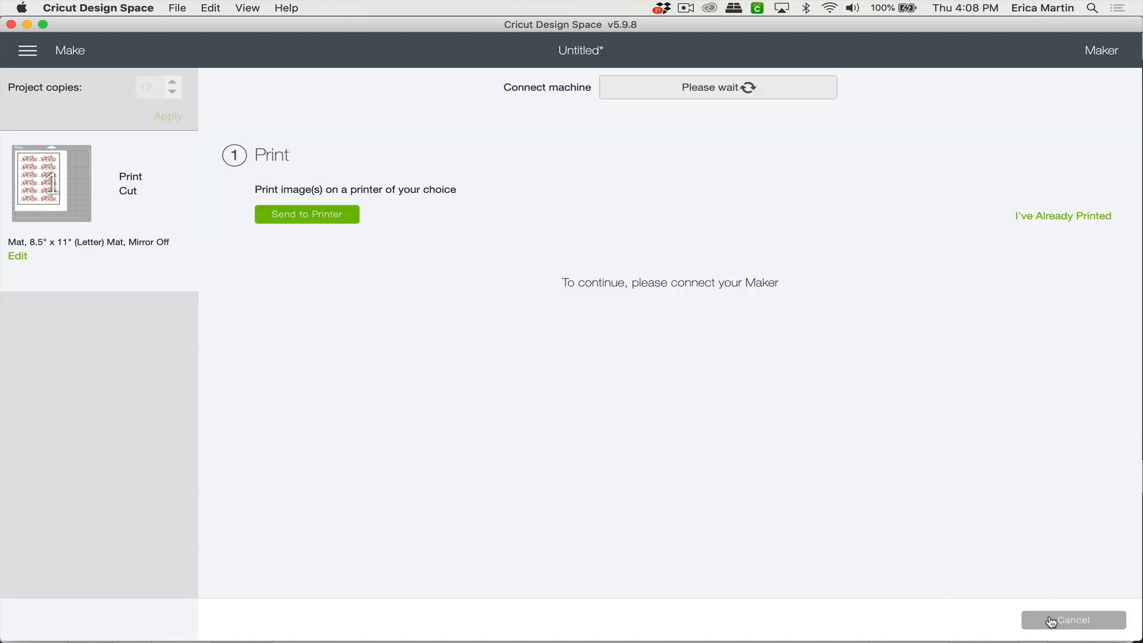
pyautogui.click(315, 220)
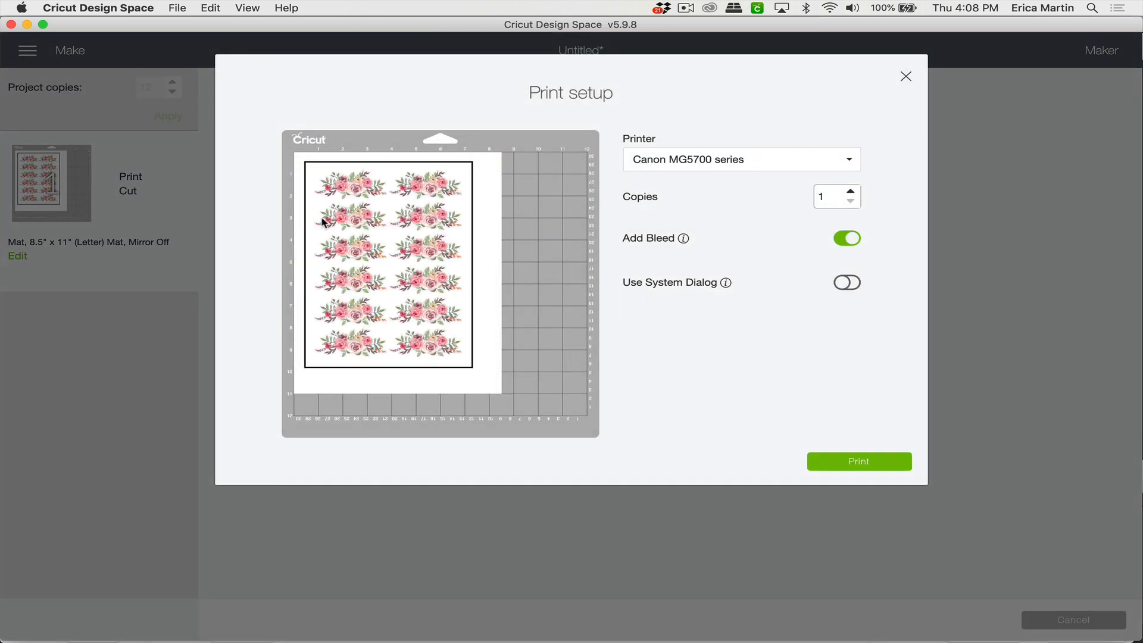
pyautogui.click(848, 243)
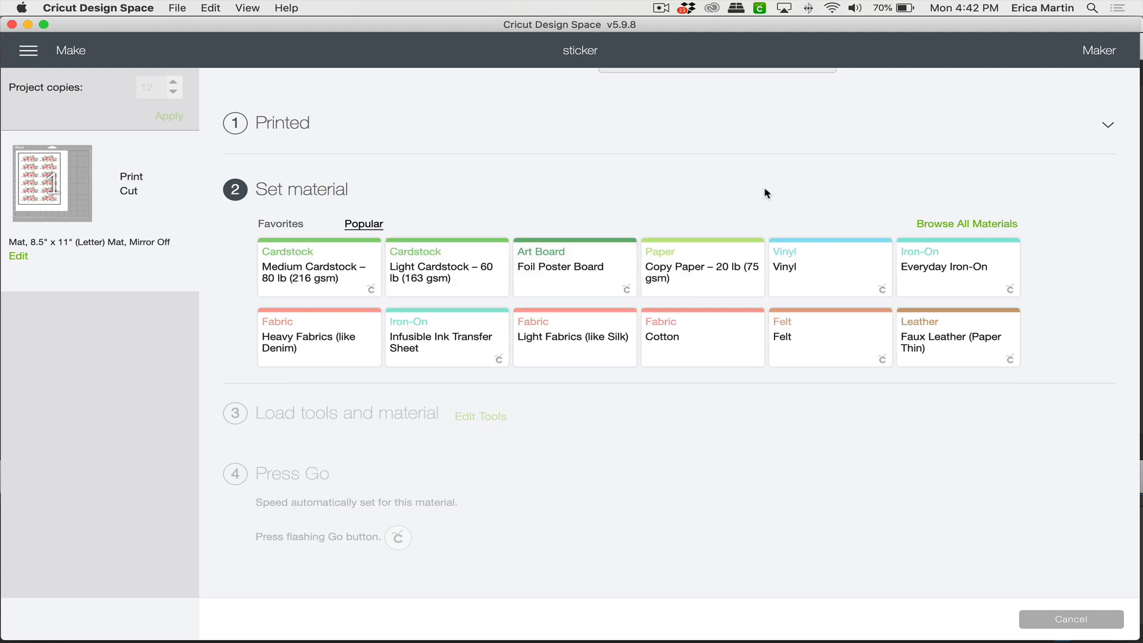
# Step: Search all materials for "washi sheet", set the cut material to Washi Sheet, and set its pressure to More
pyautogui.click(966, 224)
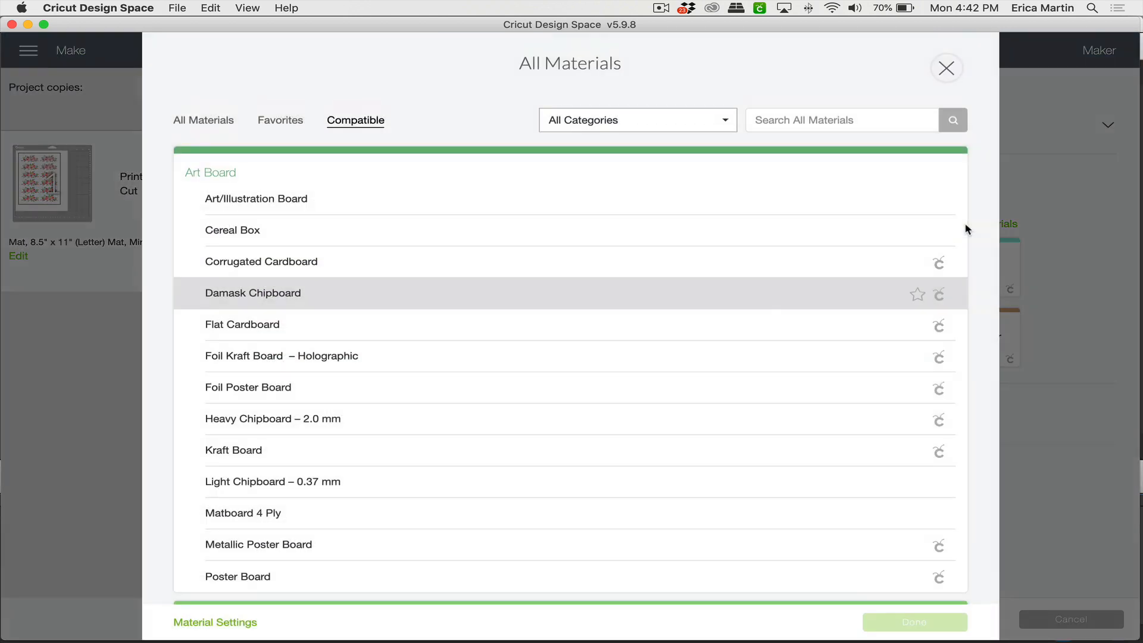
pyautogui.click(813, 119)
pyautogui.write('washi ')
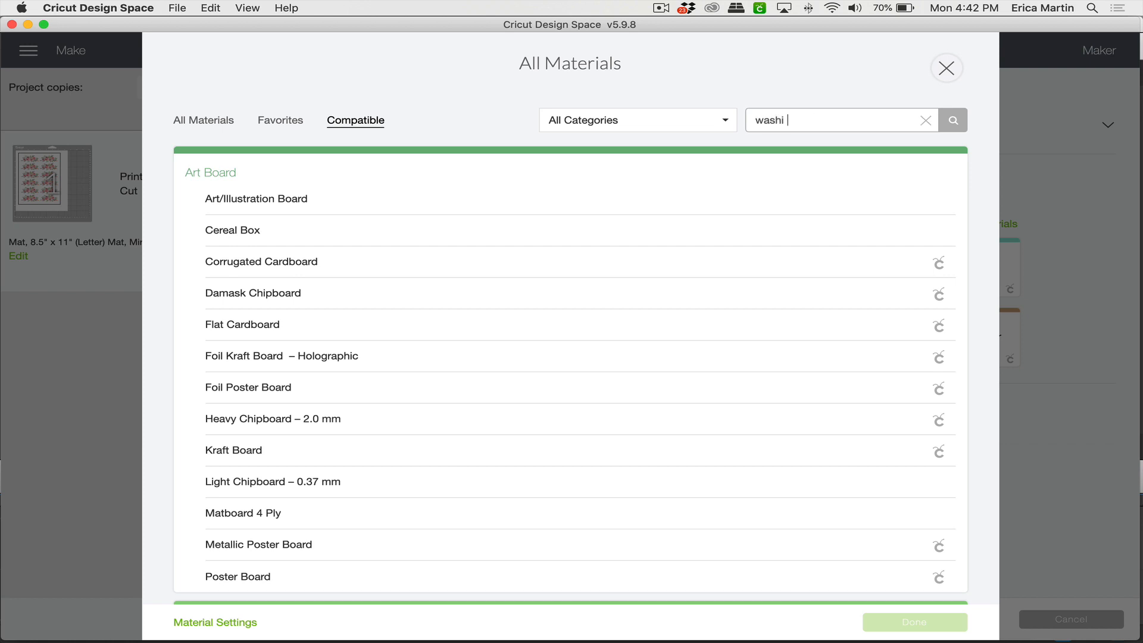
pyautogui.write('sheet')
pyautogui.press('Return')
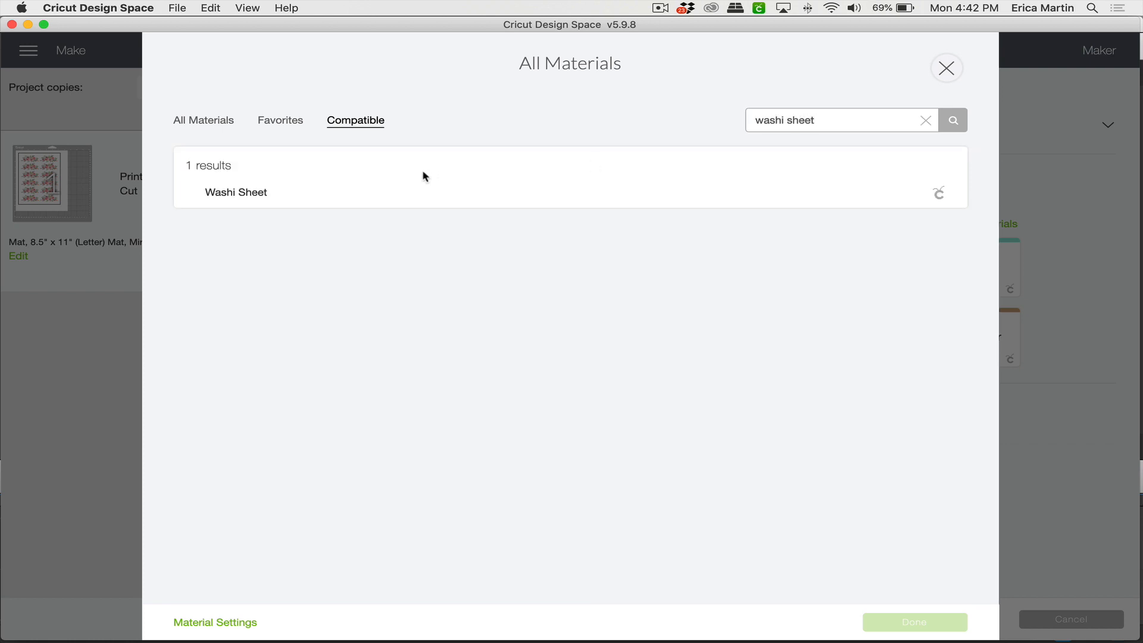
pyautogui.click(253, 192)
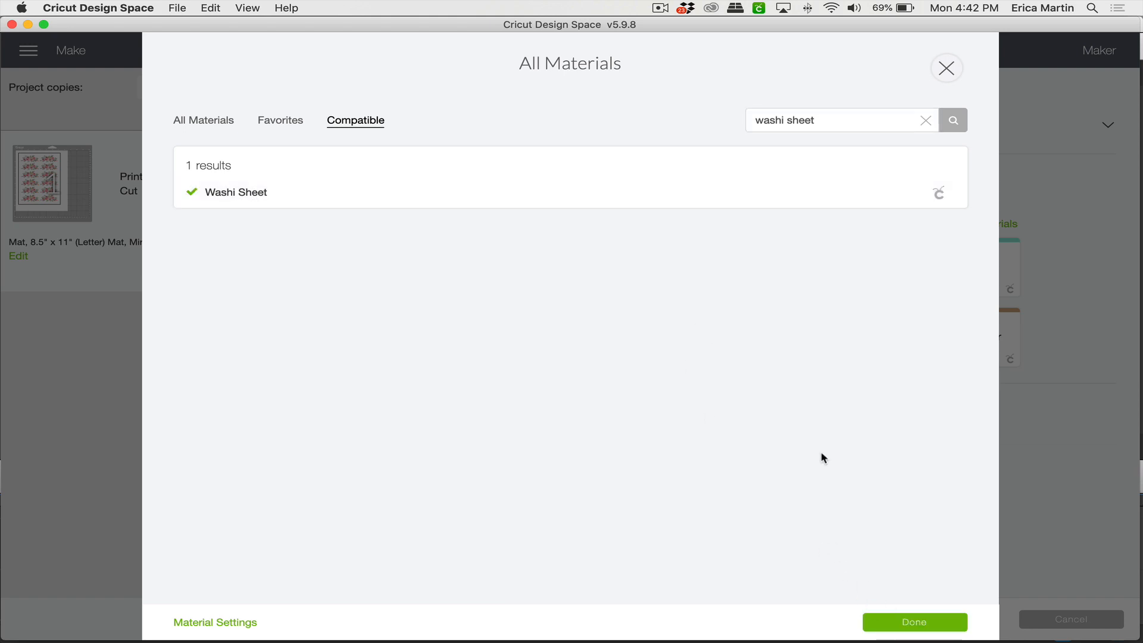
pyautogui.click(915, 623)
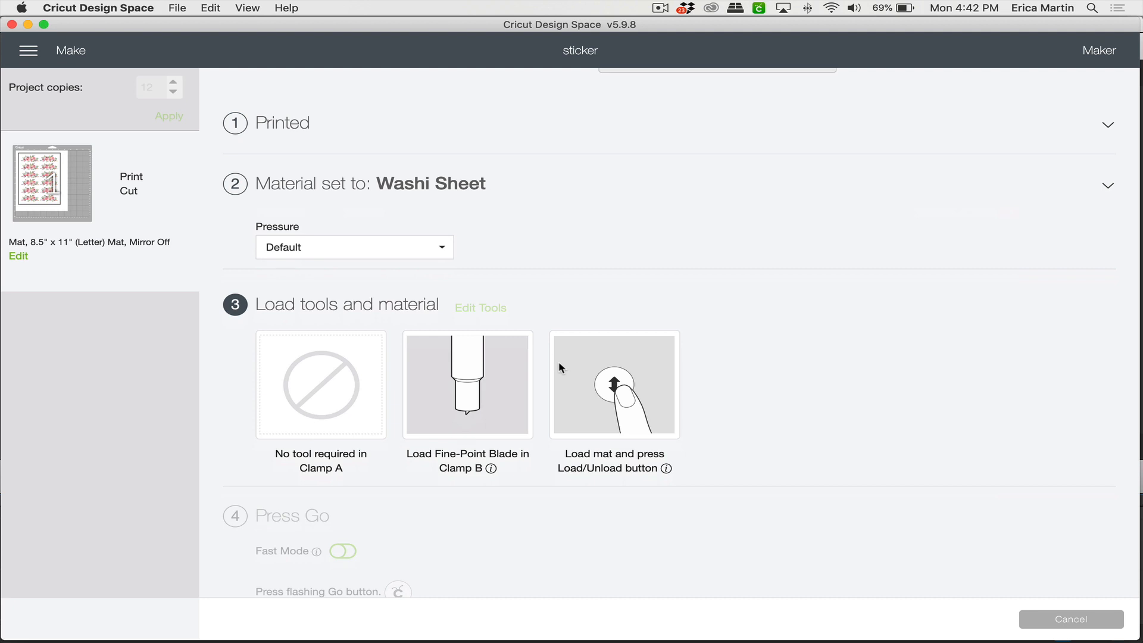
pyautogui.click(339, 251)
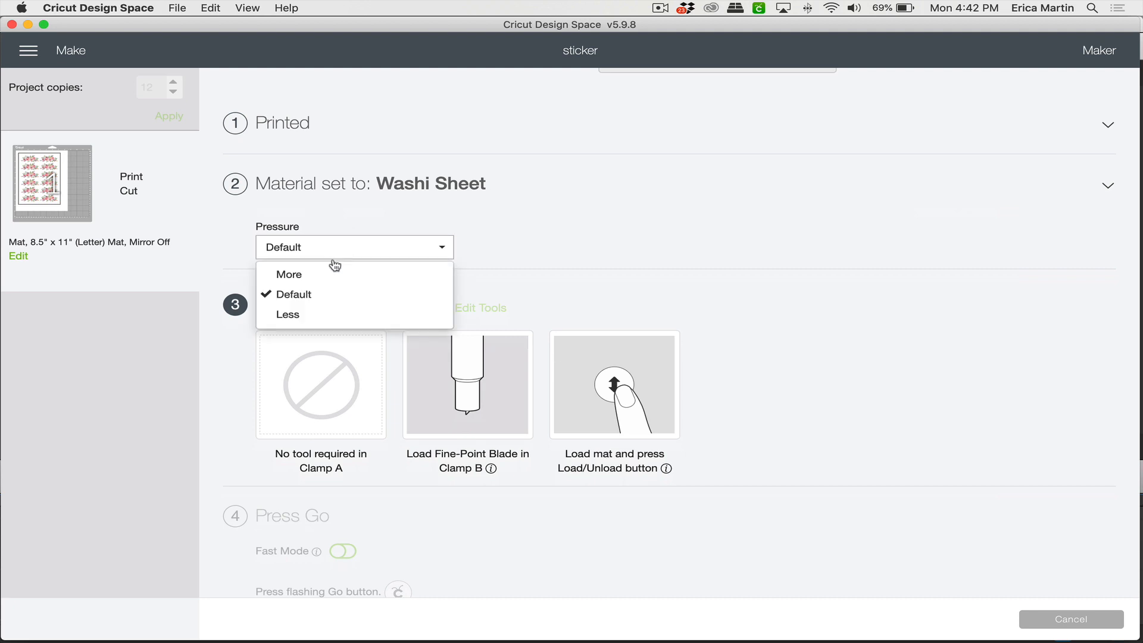
pyautogui.click(310, 277)
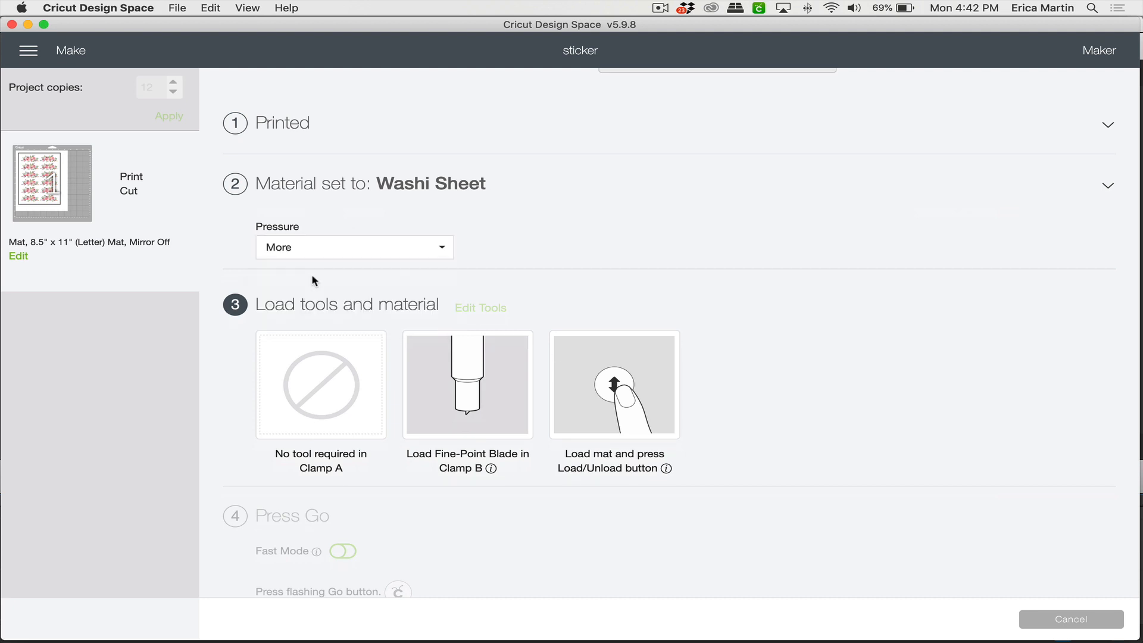